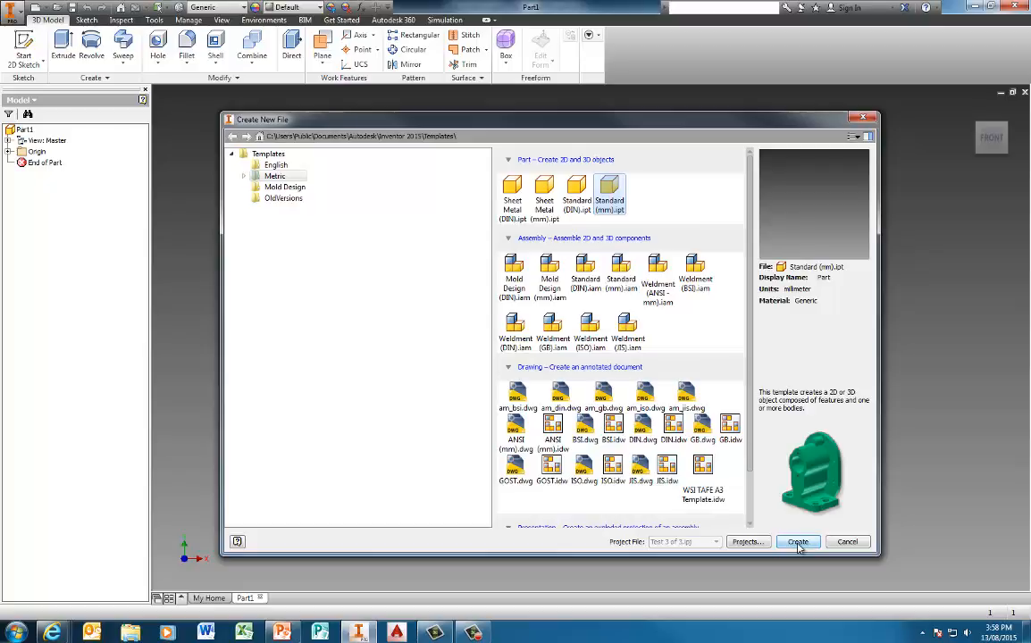
# Step: Create a new Standard (mm) part and start a 2D sketch on the XY plane
pyautogui.click(798, 542)
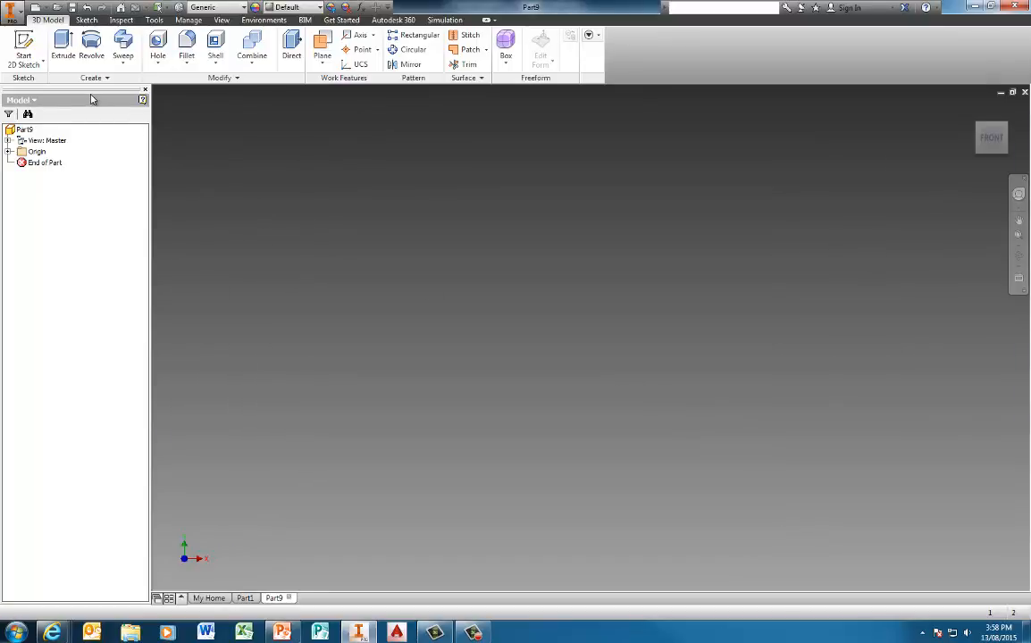
pyautogui.click(24, 44)
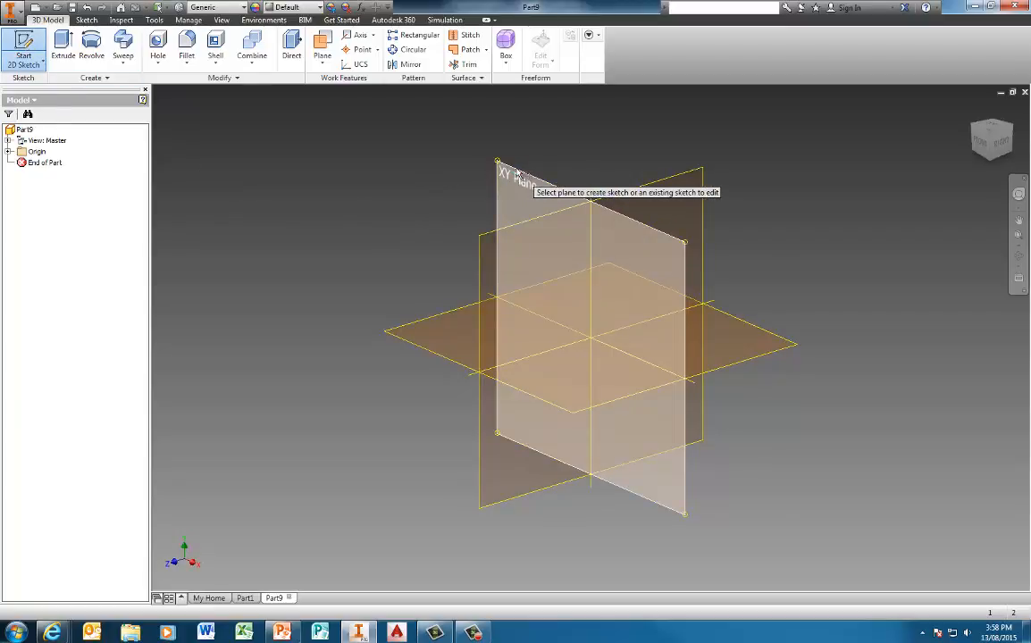
pyautogui.click(517, 173)
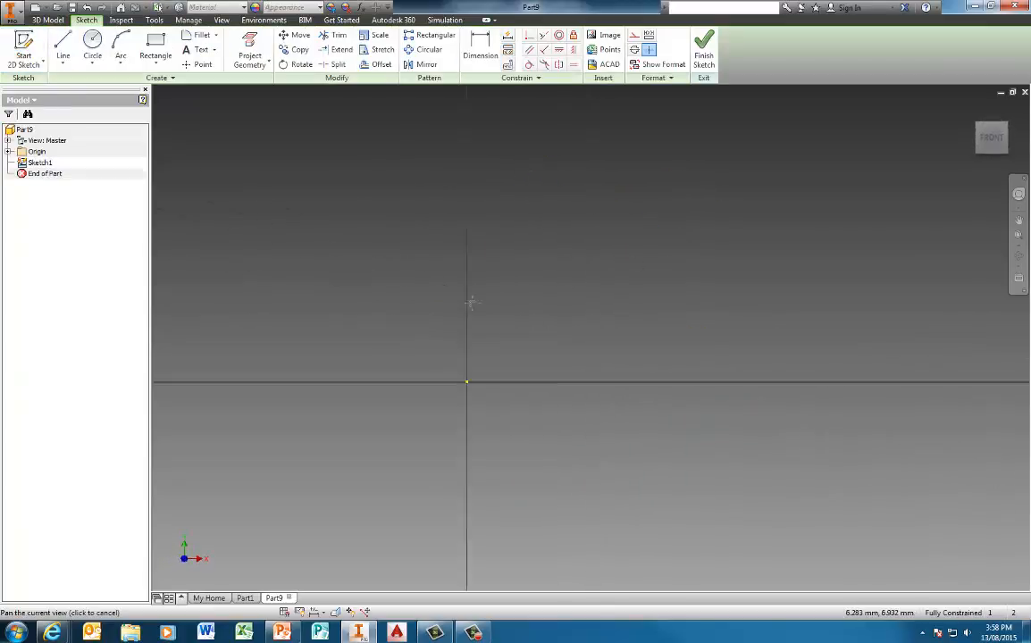
# Step: Draw the bottom edge line with a raised rectangular notch in its middle
pyautogui.moveTo(470, 304)
pyautogui.mouseDown(button='middle')
pyautogui.moveTo(235, 383)
pyautogui.moveTo(211, 437)
pyautogui.mouseUp(button='middle')
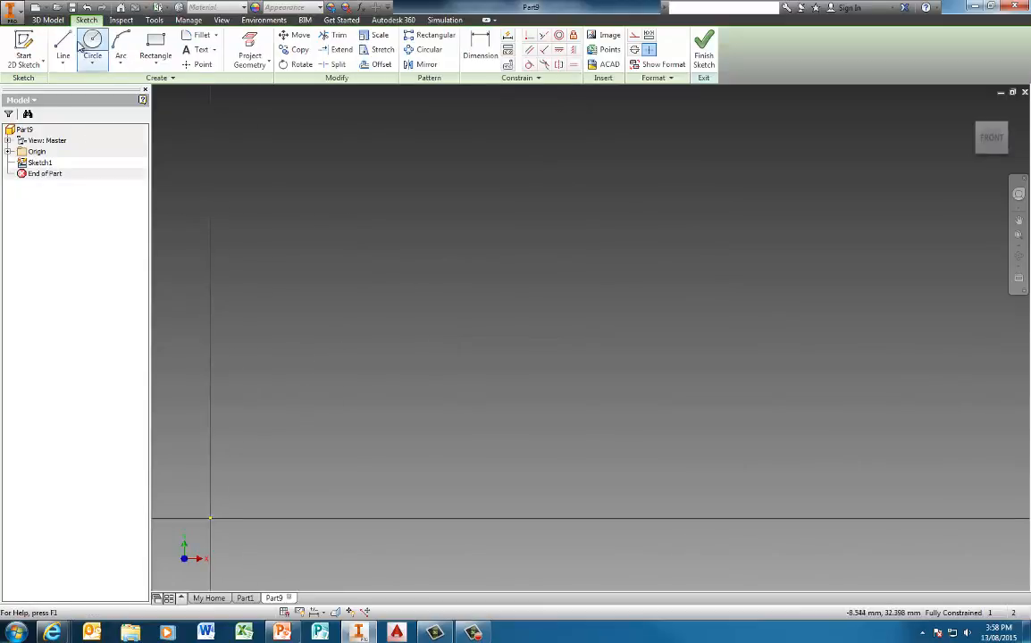
pyautogui.click(63, 42)
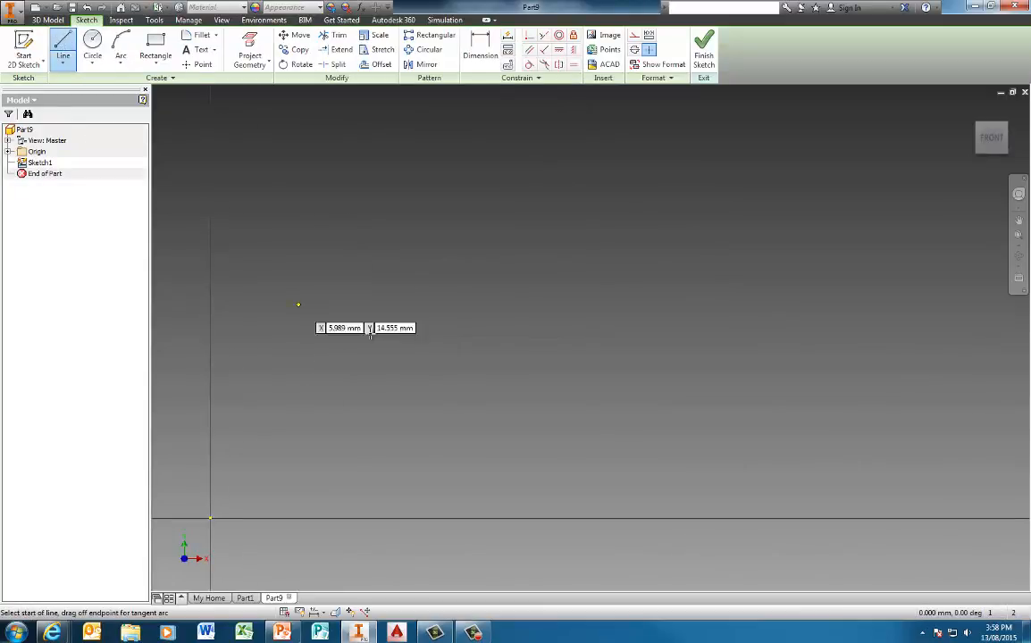
pyautogui.click(299, 483)
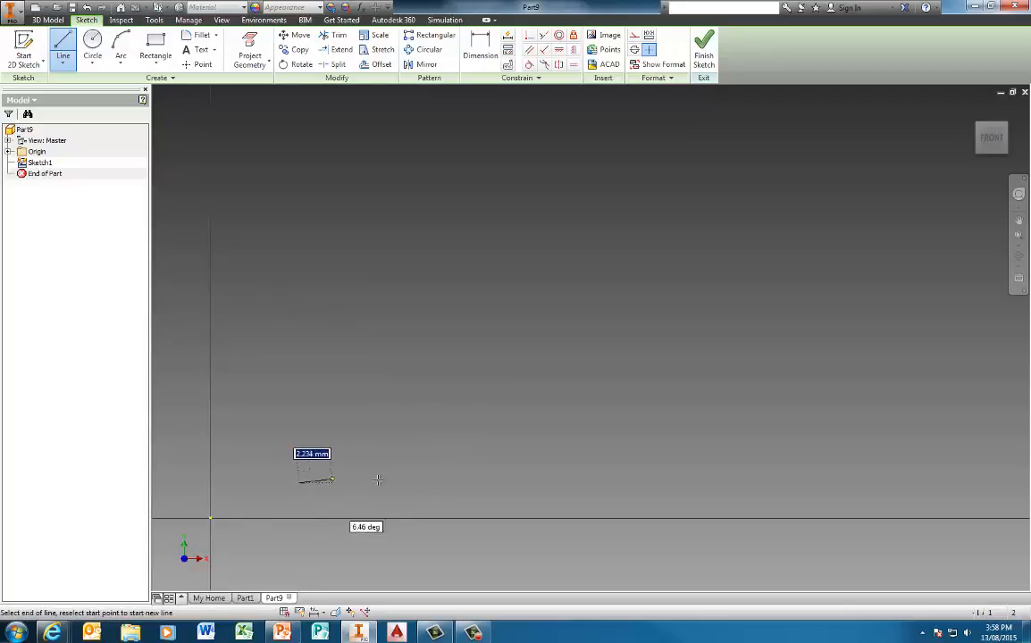
pyautogui.click(531, 484)
pyautogui.click(532, 436)
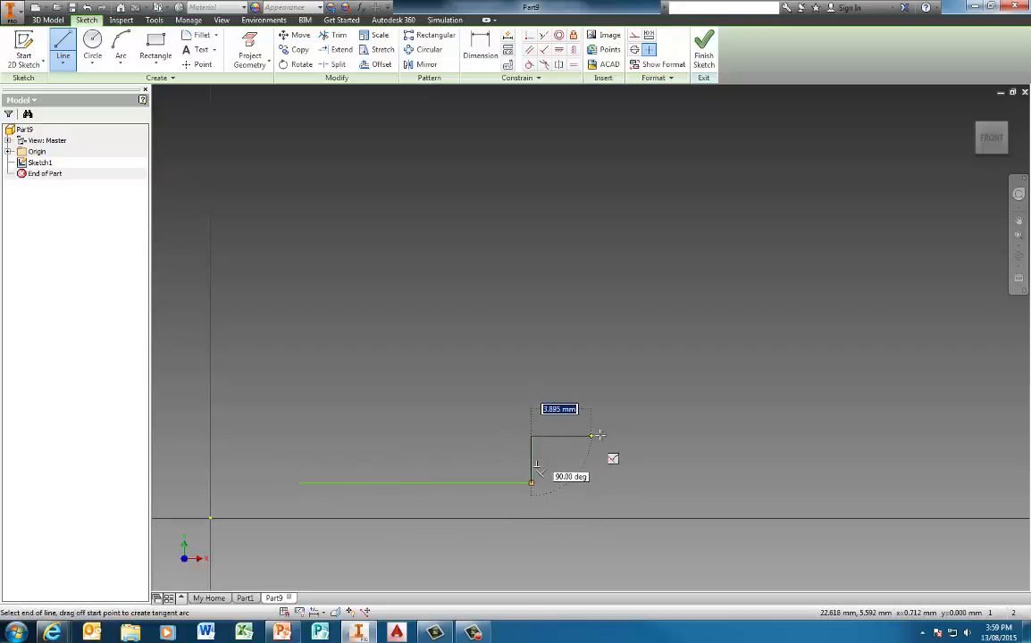
pyautogui.click(611, 435)
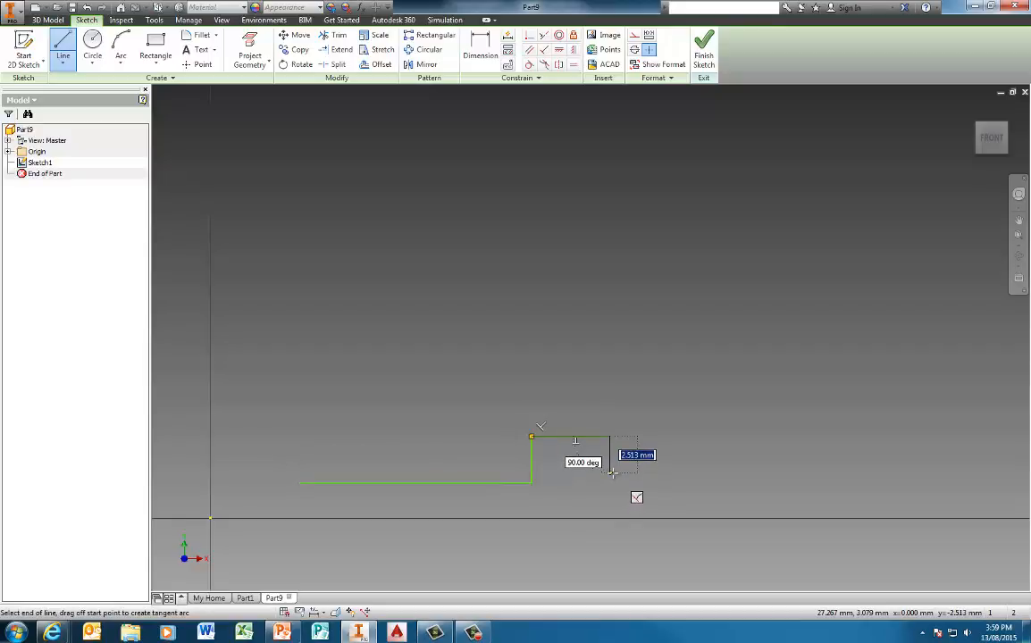
pyautogui.click(610, 472)
pyautogui.click(847, 473)
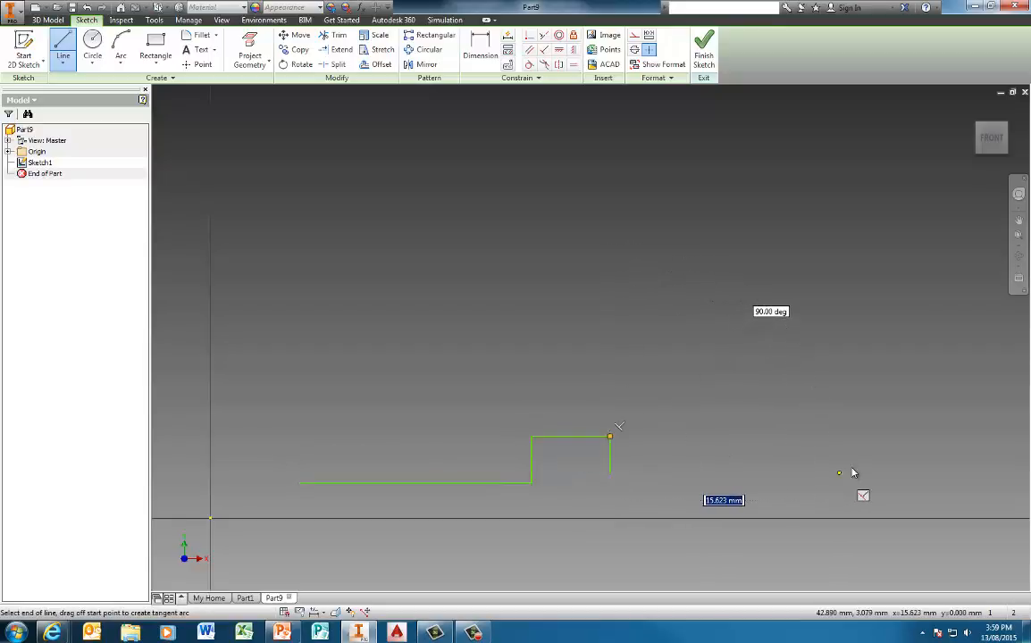
pyautogui.press('Escape')
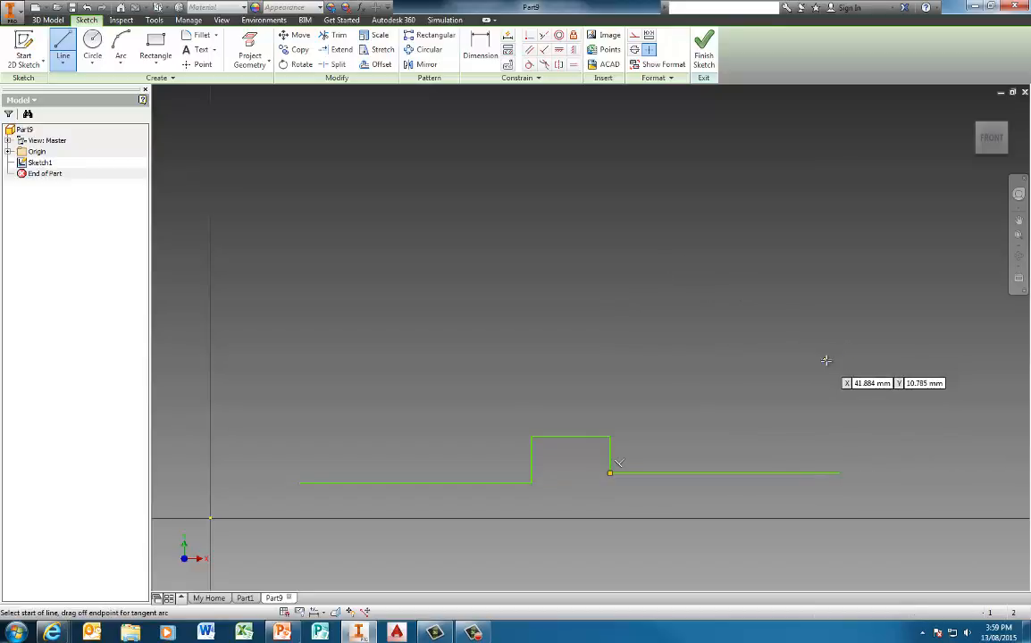
# Step: Draw the right and left L-shaped corner lines above the bottom edge
pyautogui.click(838, 348)
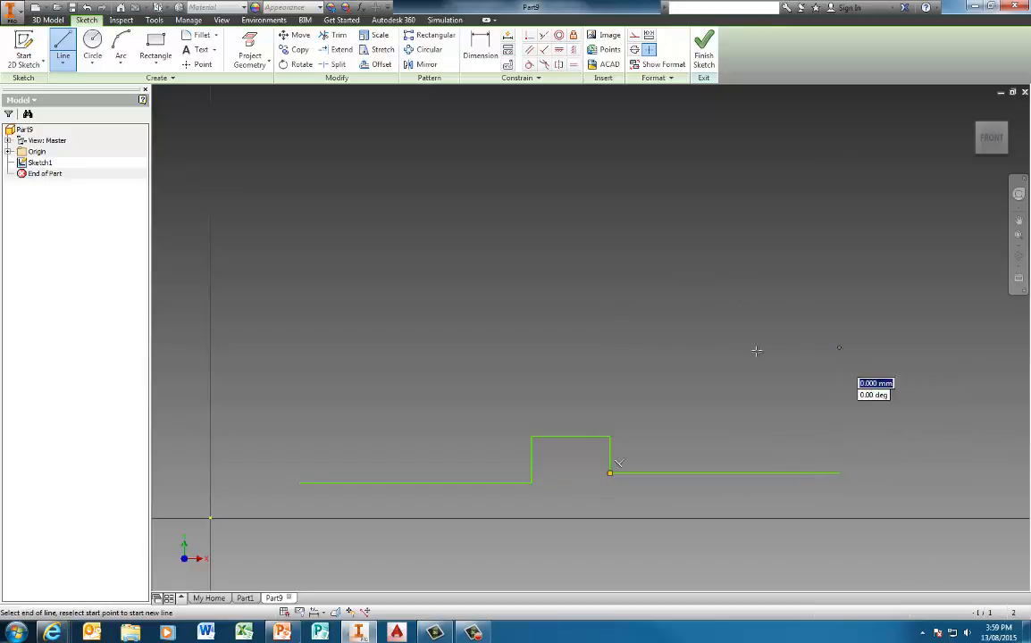
pyautogui.click(655, 347)
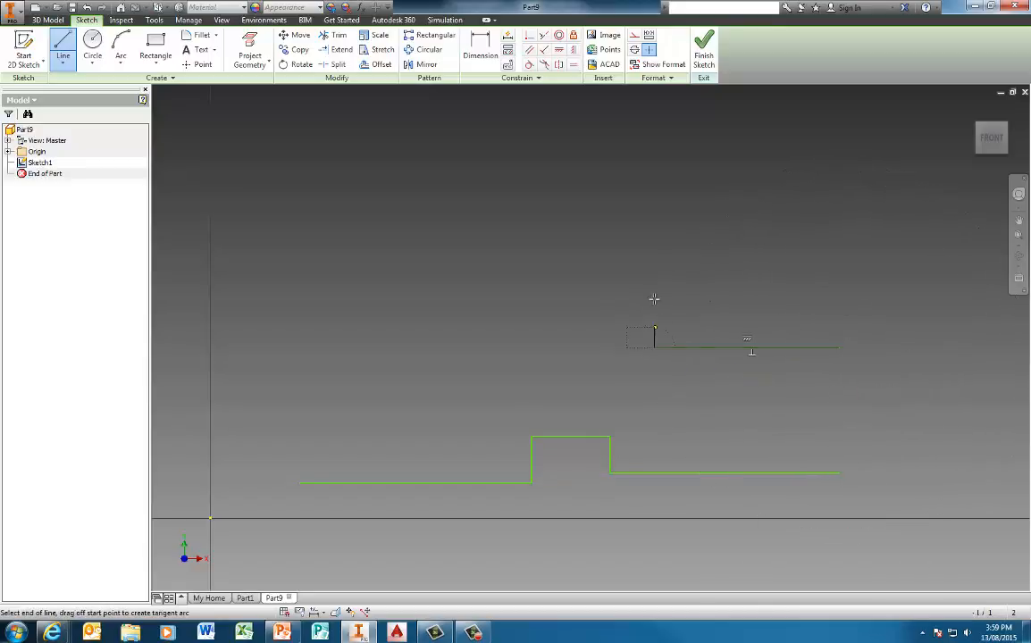
pyautogui.click(655, 250)
pyautogui.press('Escape')
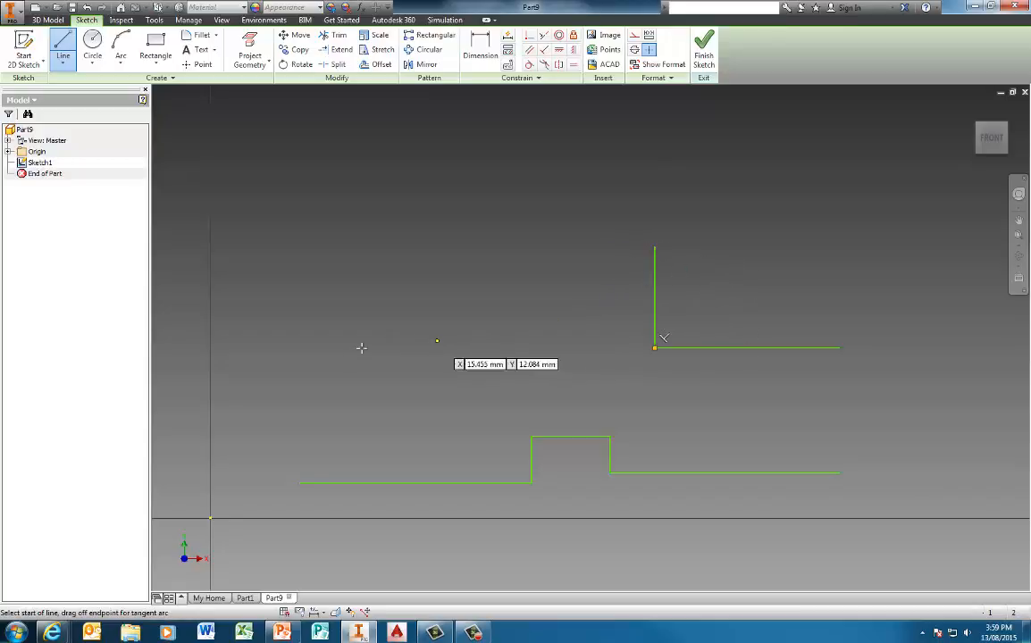
pyautogui.click(299, 360)
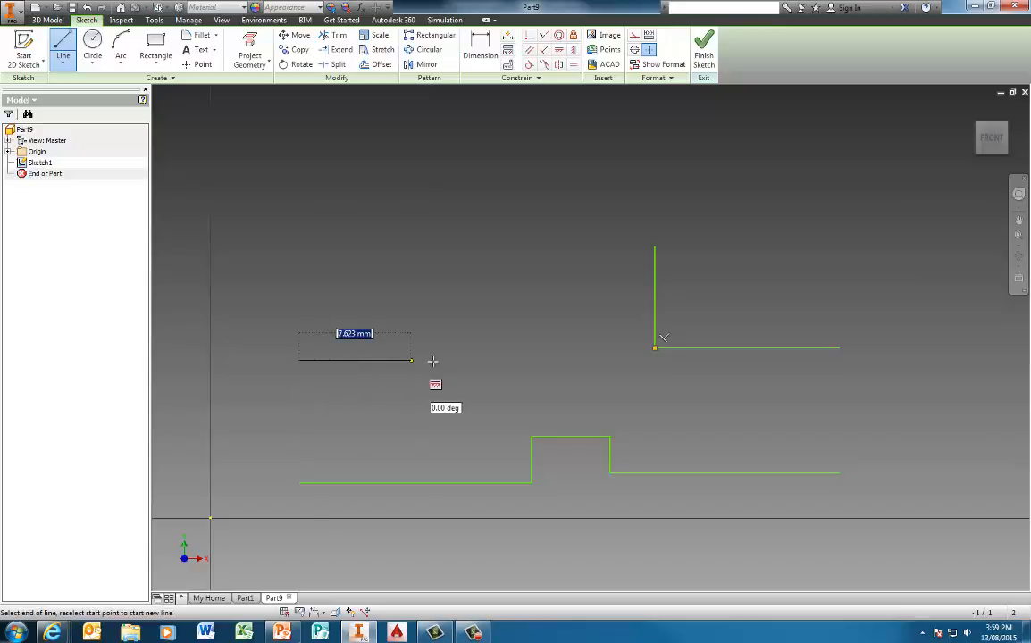
pyautogui.click(499, 360)
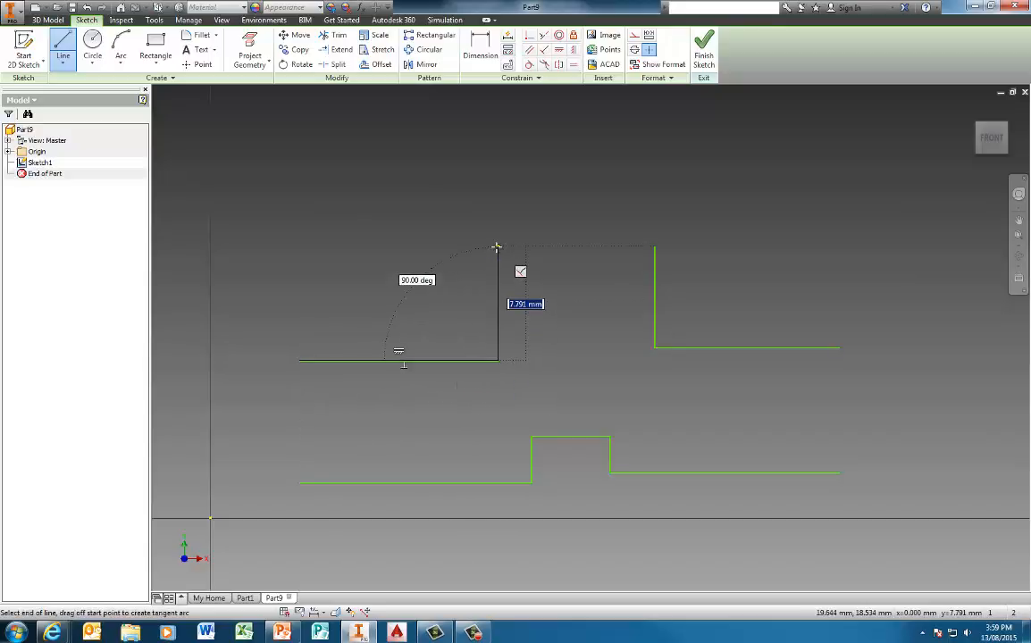
pyautogui.click(498, 248)
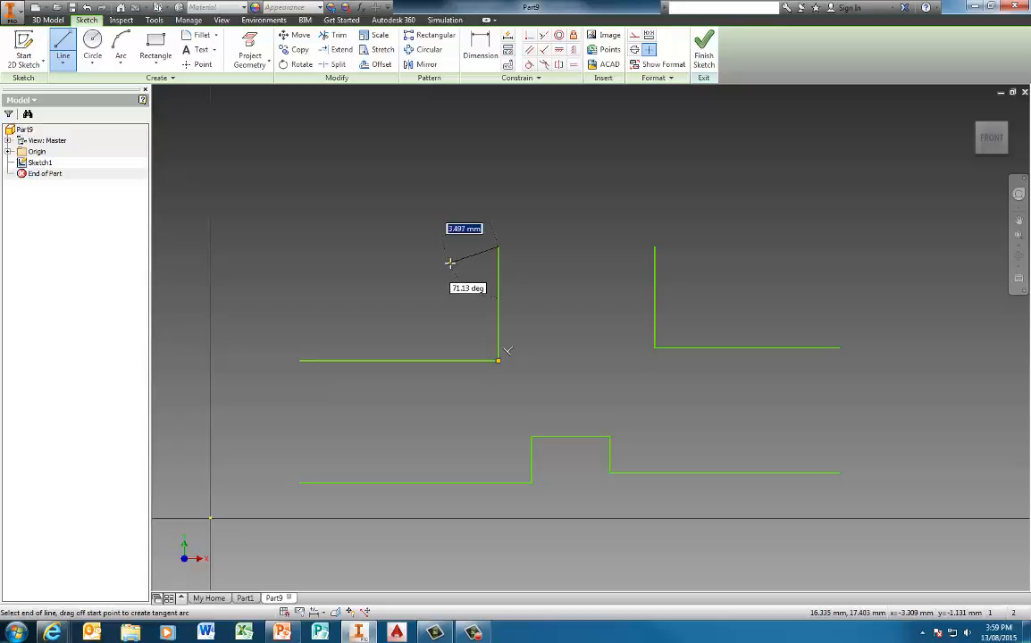
pyautogui.press('Escape')
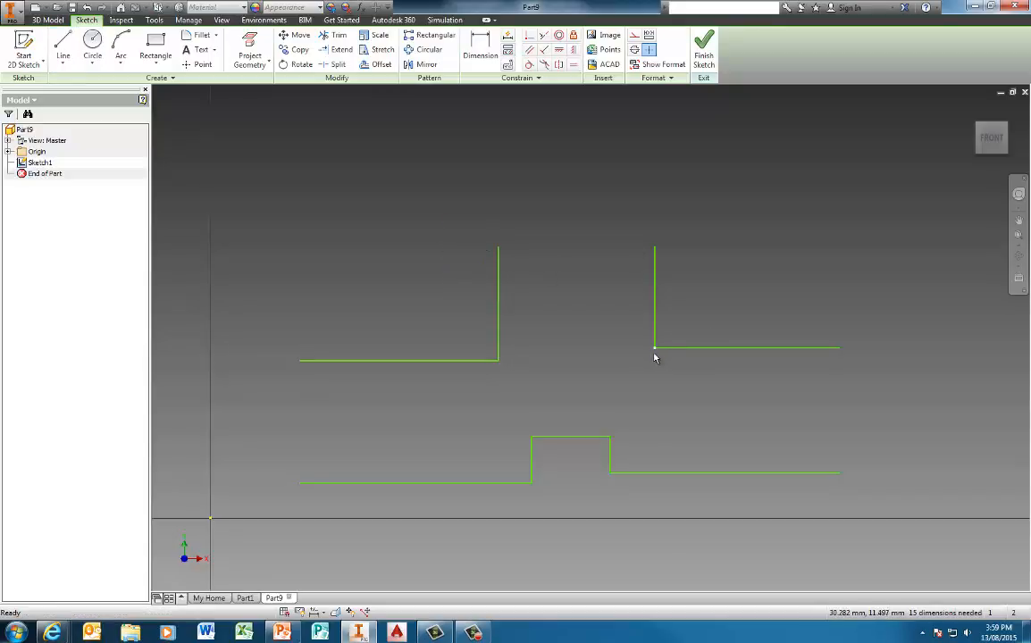
# Step: Draw three-point arcs joining the two top verticals, the left line ends and the right line ends
pyautogui.click(119, 42)
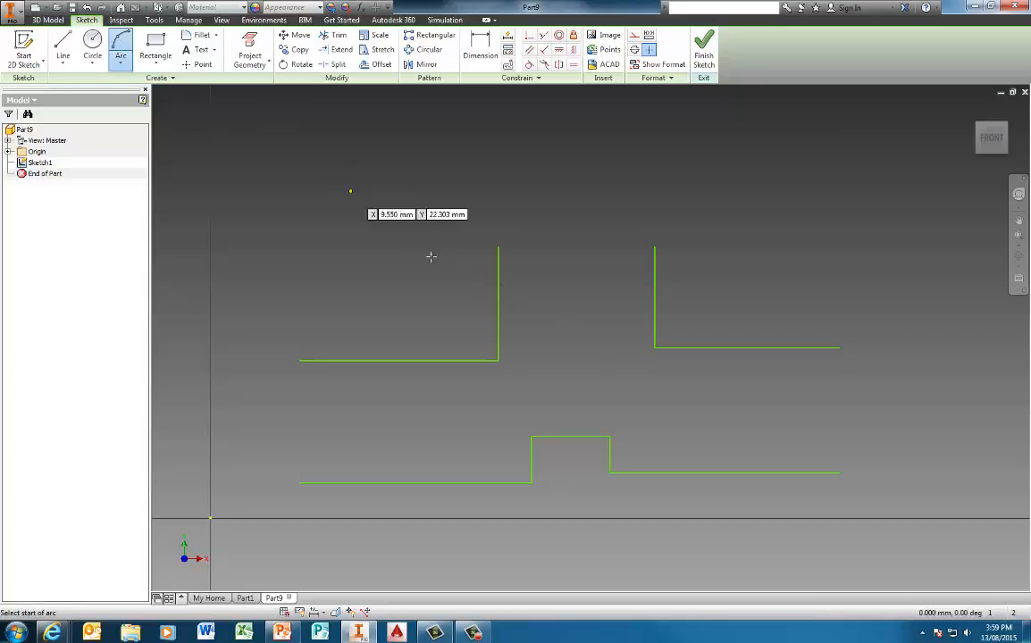
pyautogui.click(498, 245)
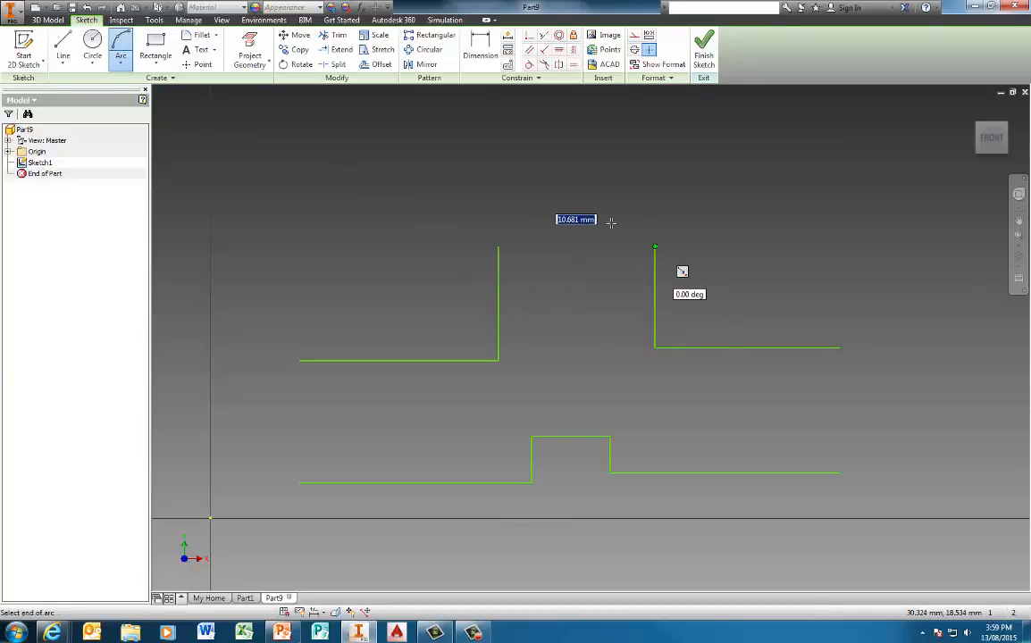
pyautogui.click(655, 247)
pyautogui.click(575, 169)
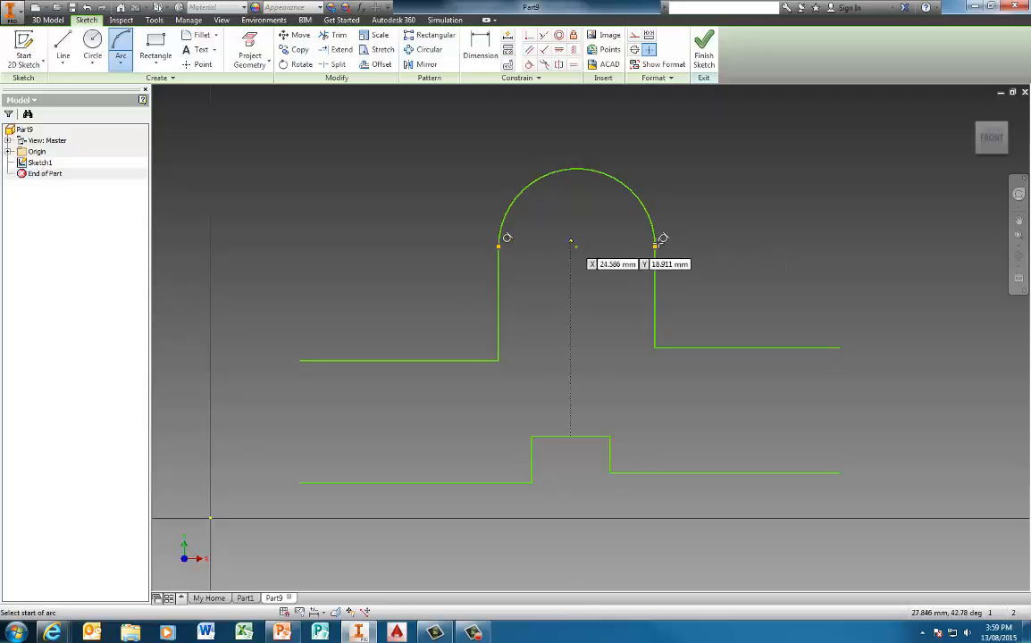
pyautogui.click(300, 484)
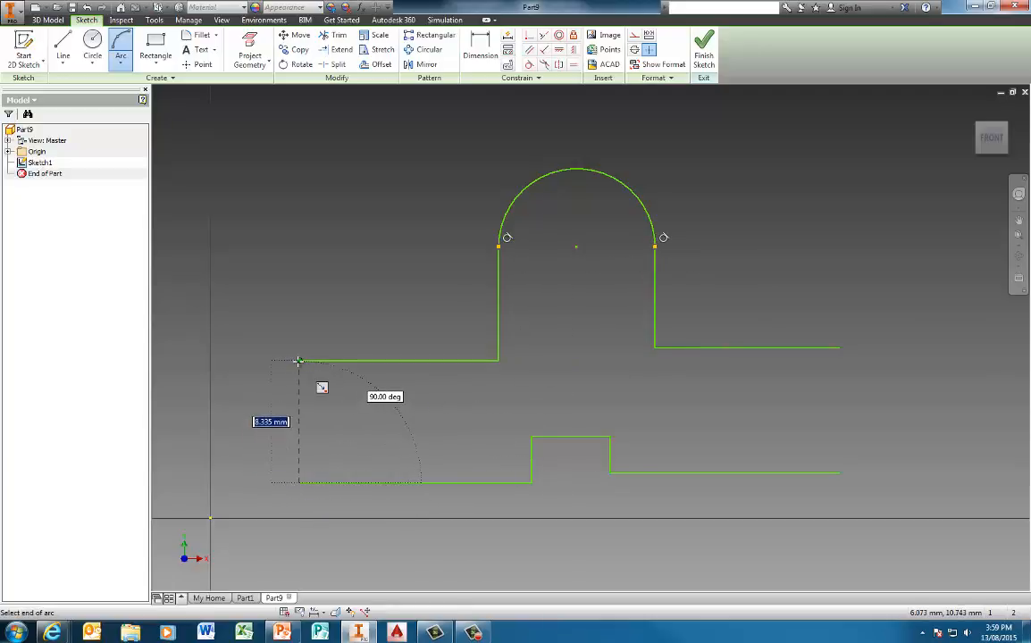
pyautogui.click(300, 361)
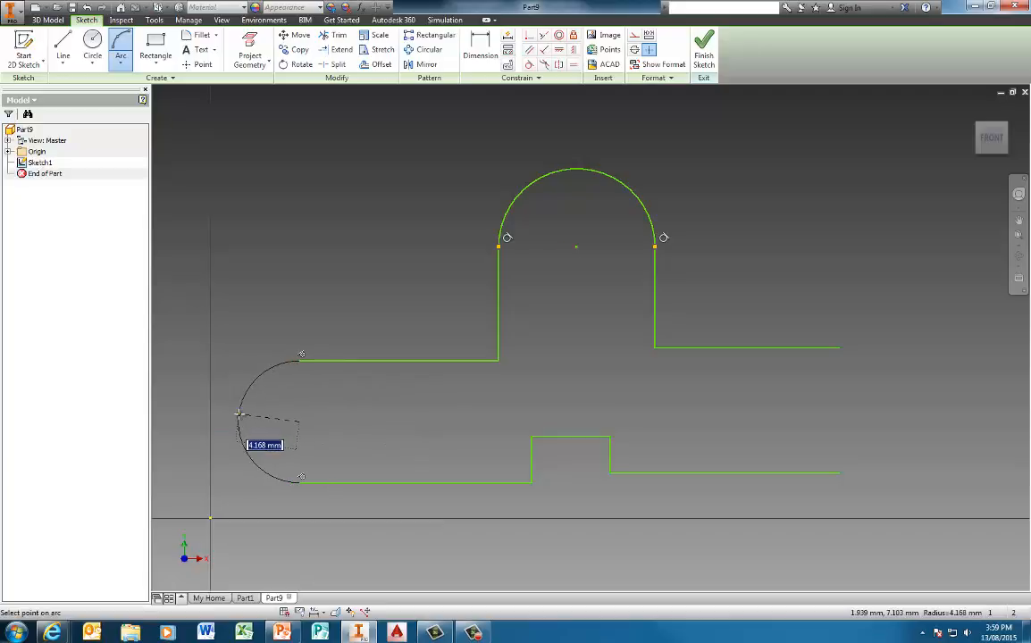
pyautogui.click(238, 414)
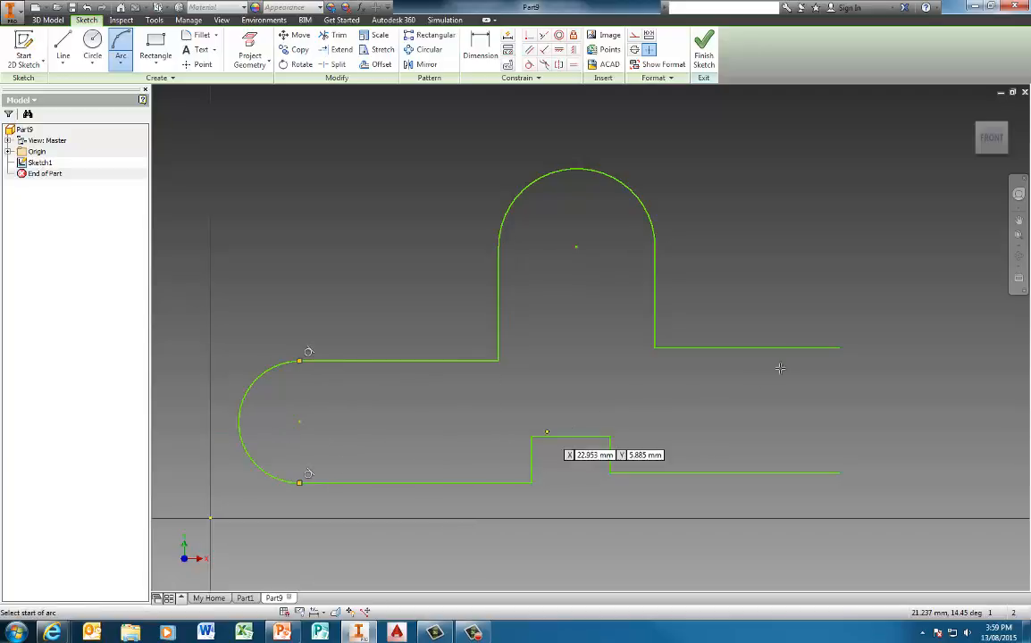
pyautogui.click(839, 348)
pyautogui.click(840, 473)
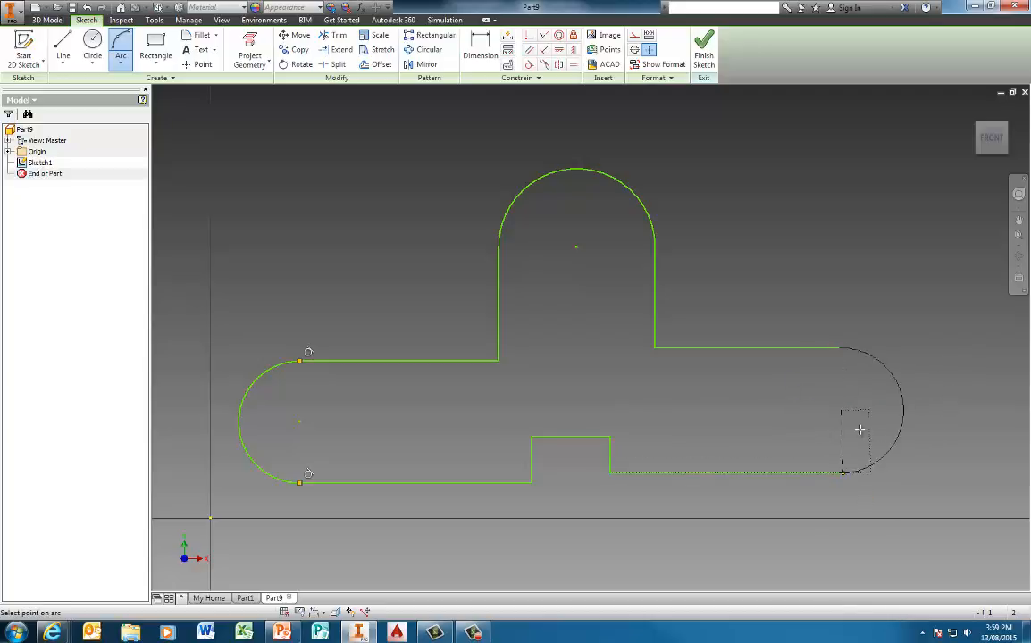
pyautogui.click(927, 407)
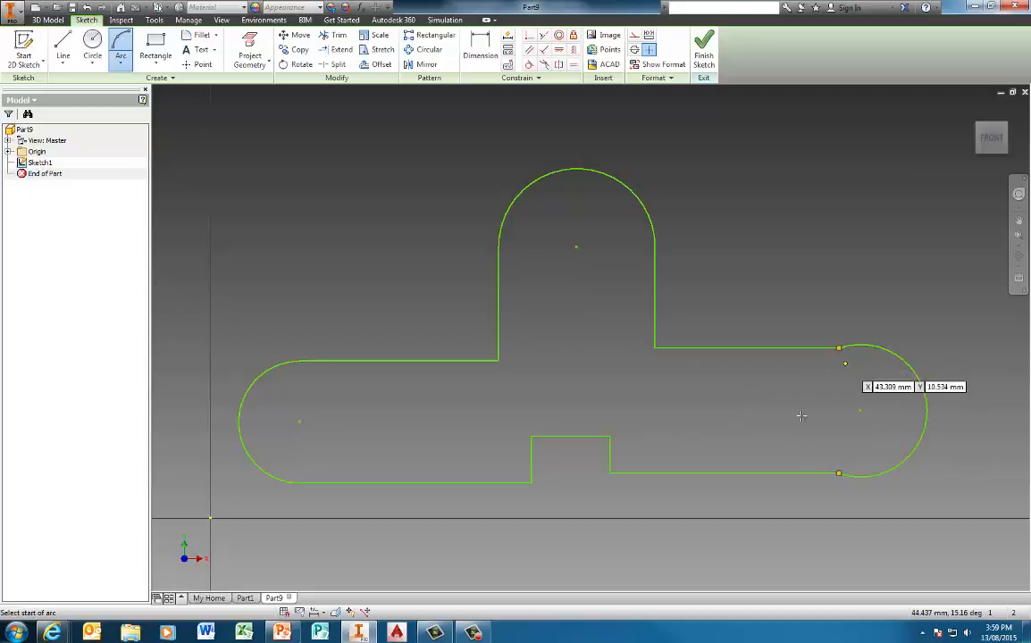
pyautogui.click(529, 64)
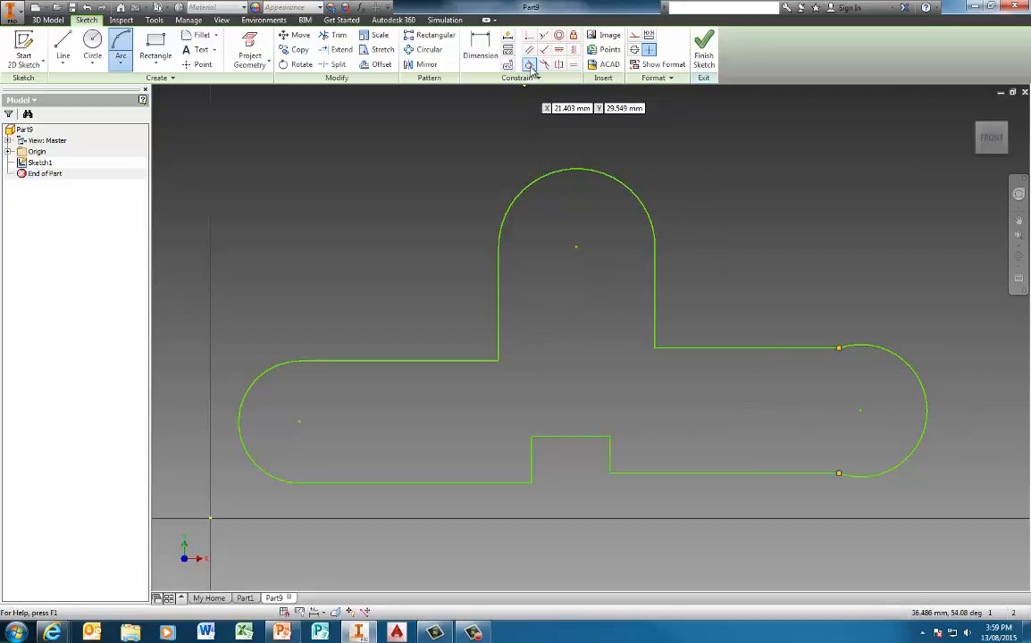
# Step: Make the right end arc tangent to the upper right line and to the bottom line
pyautogui.click(856, 349)
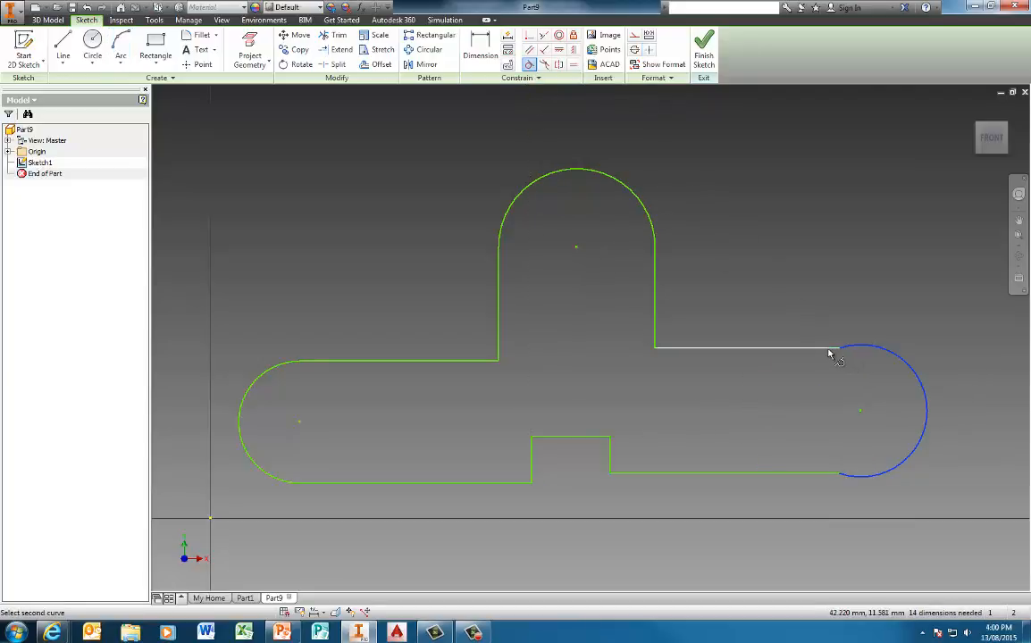
pyautogui.click(832, 349)
pyautogui.click(854, 480)
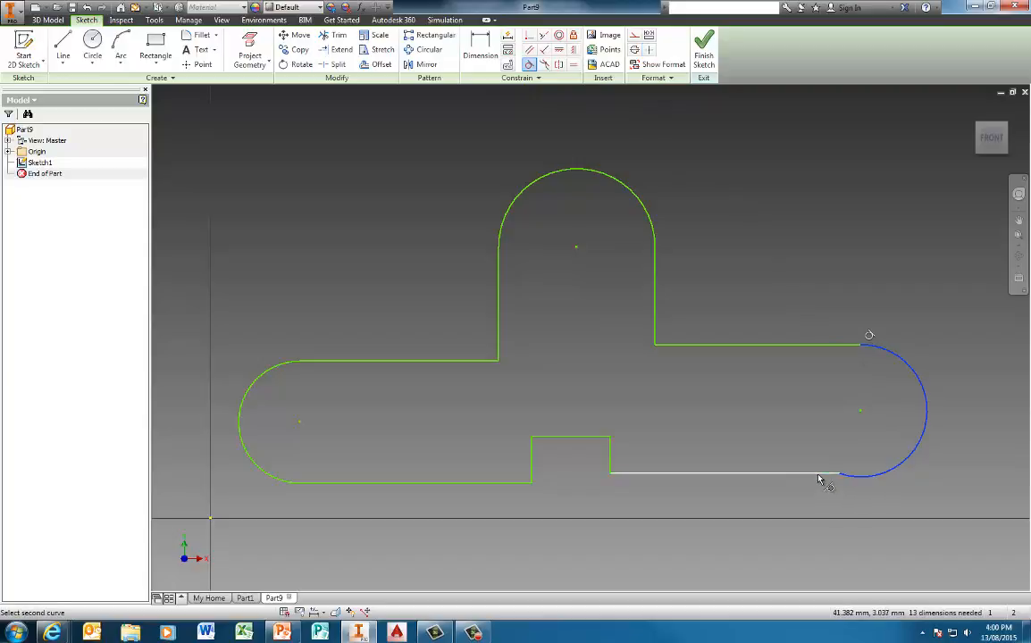
pyautogui.click(824, 474)
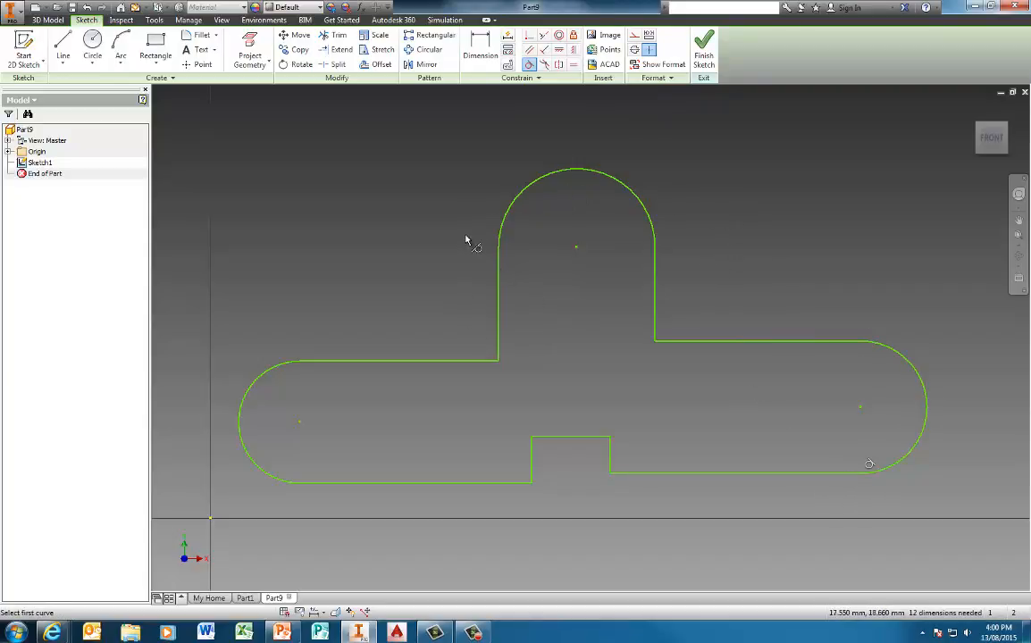
# Step: Draw centre-point circles inside the left, top and right rounded ends
pyautogui.click(93, 42)
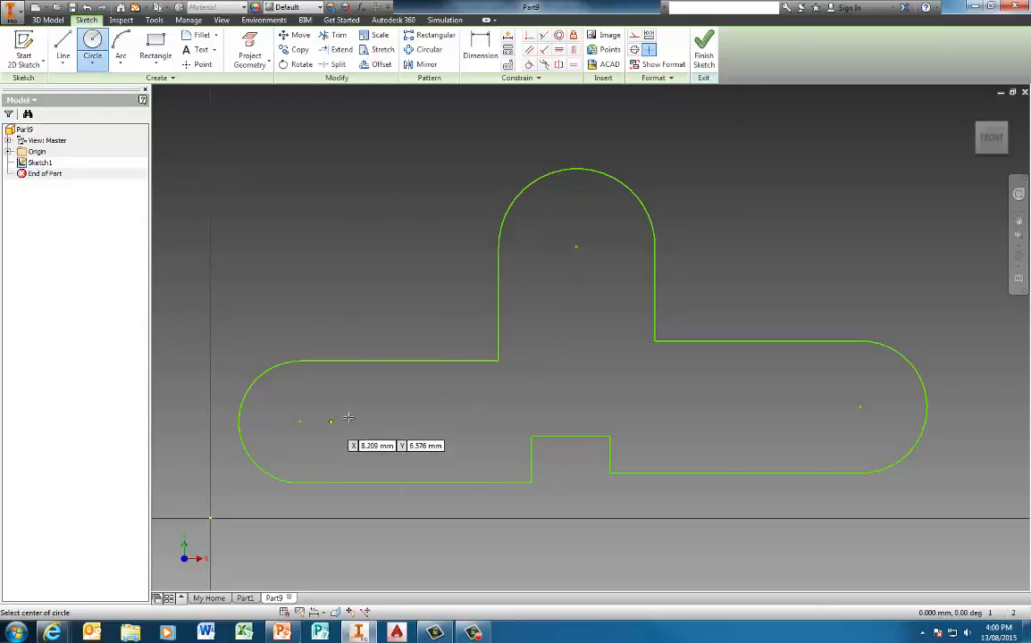
pyautogui.click(300, 422)
pyautogui.click(361, 420)
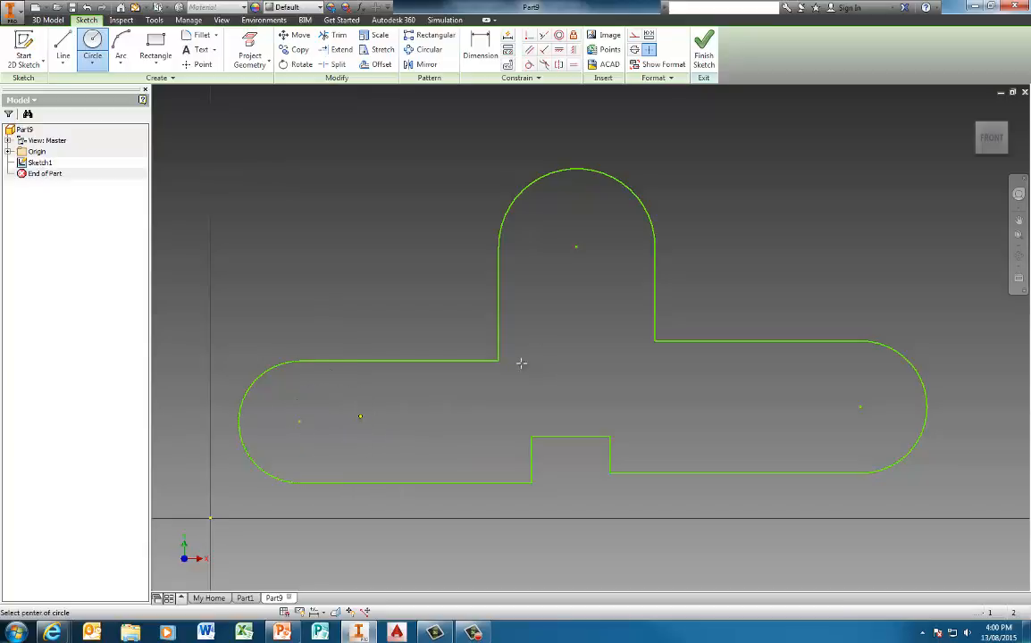
pyautogui.click(575, 256)
pyautogui.click(603, 293)
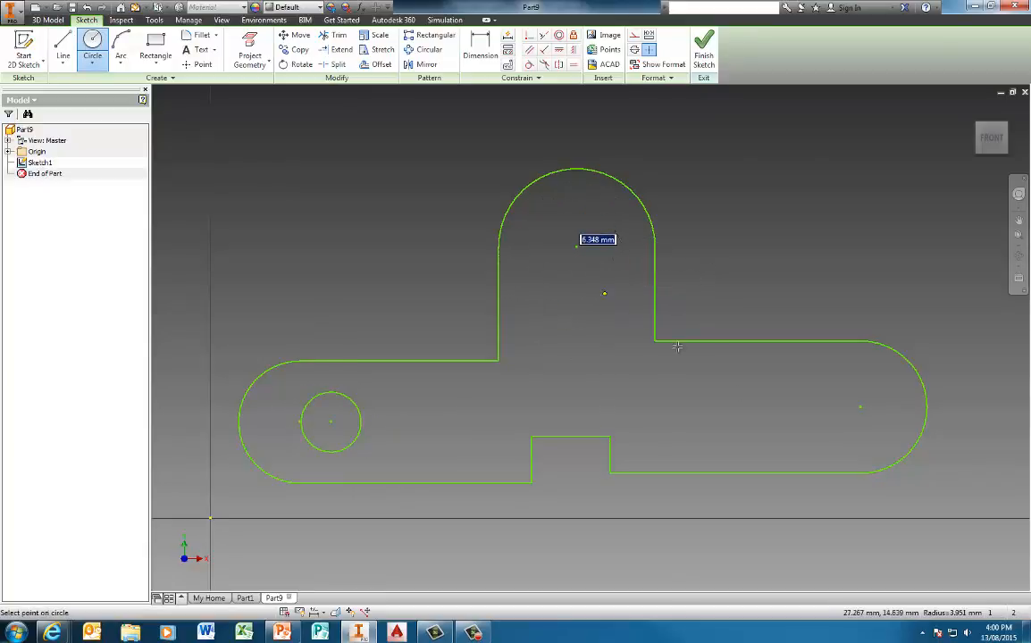
pyautogui.click(860, 407)
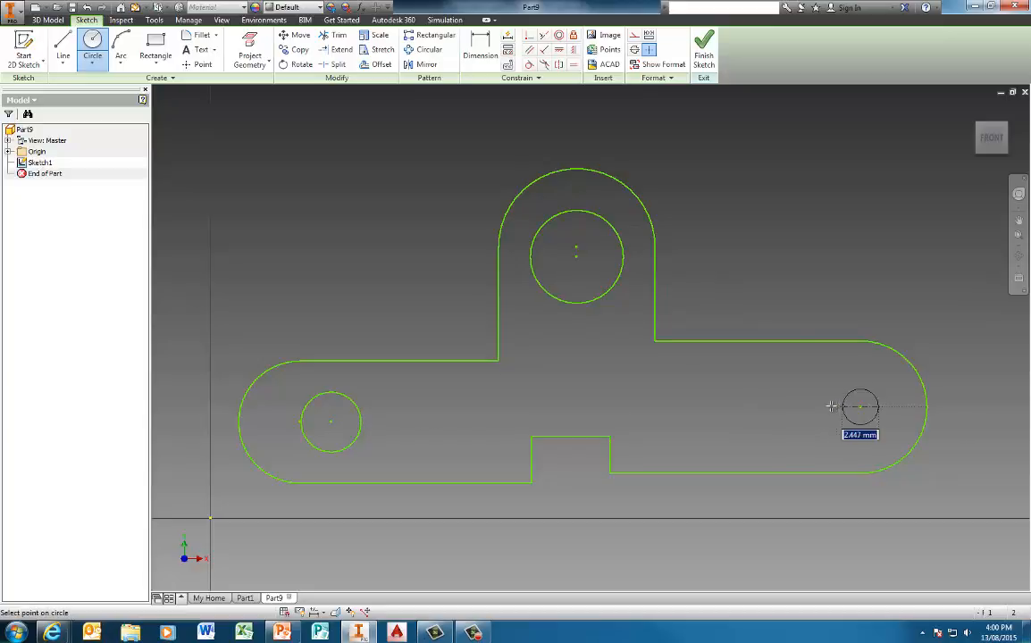
pyautogui.click(817, 407)
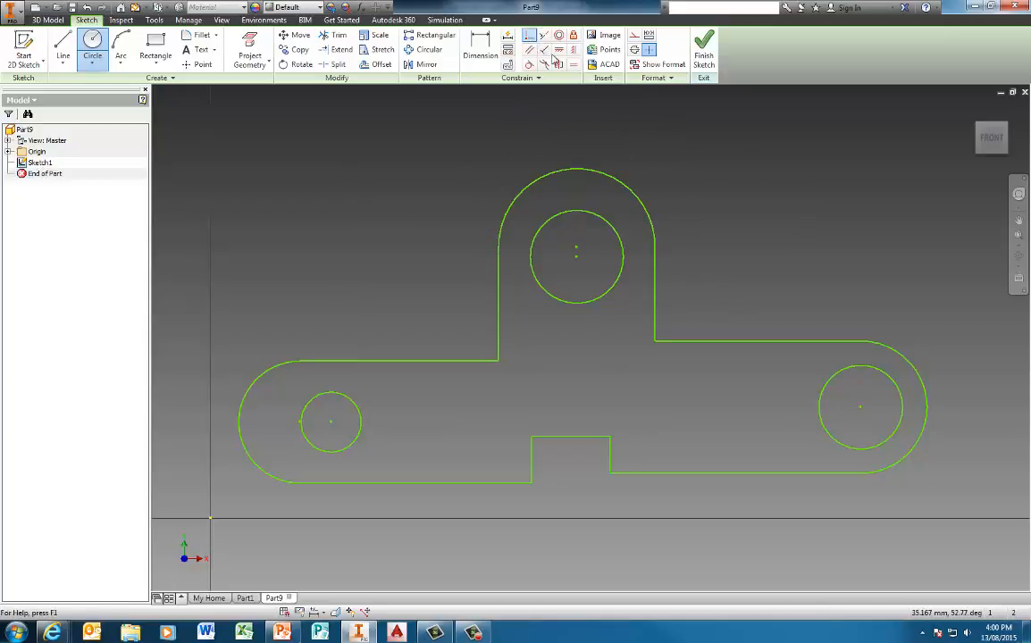
# Step: Make the top hole's centre coincident with its arc centre and the left hole concentric with the left arc
pyautogui.click(529, 37)
pyautogui.click(580, 254)
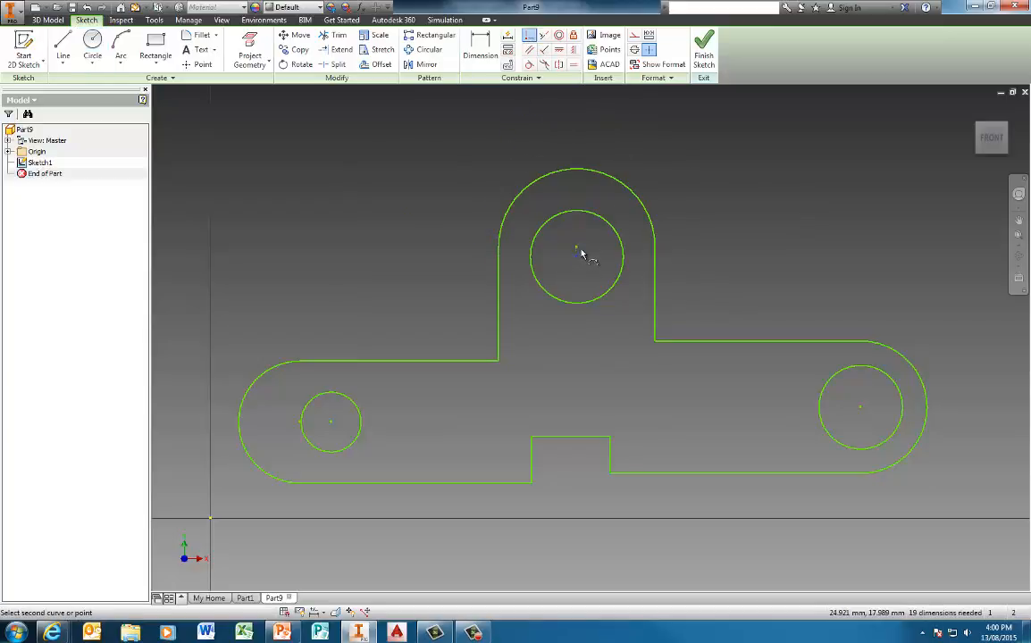
pyautogui.click(652, 242)
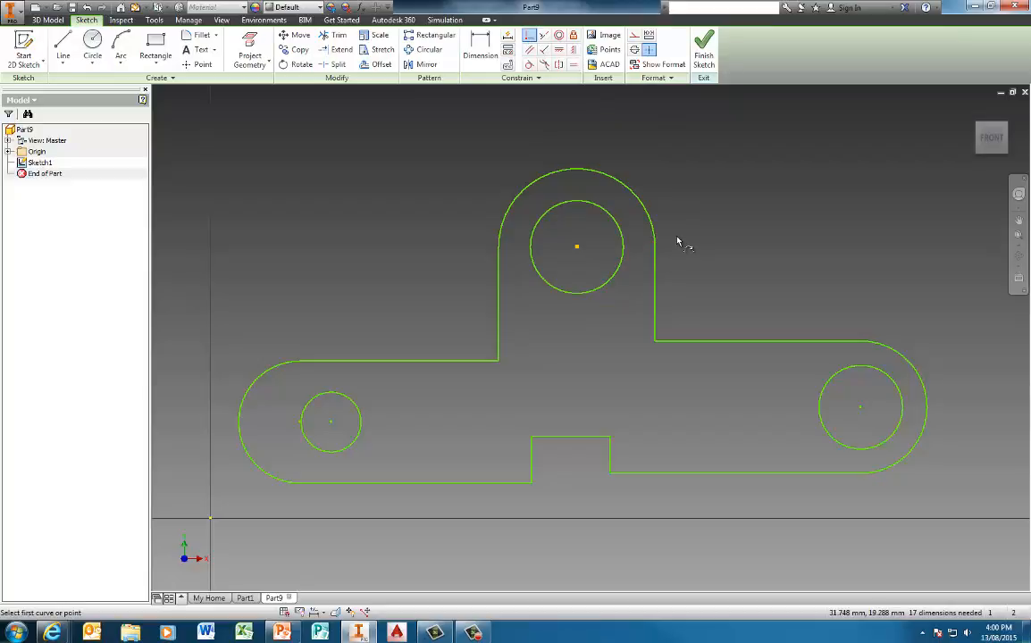
pyautogui.click(560, 37)
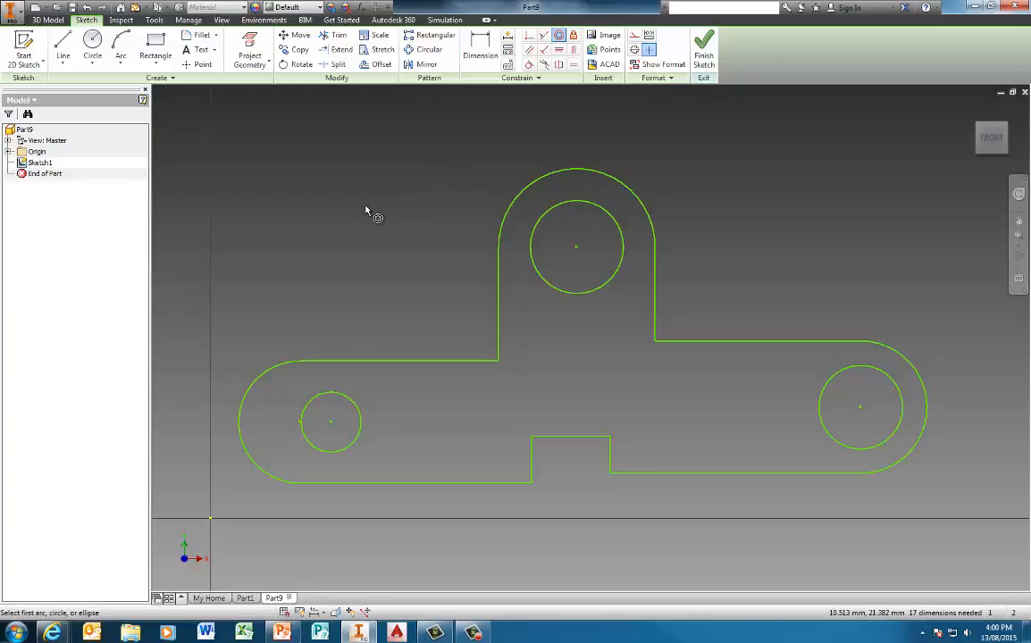
pyautogui.click(319, 409)
pyautogui.click(243, 405)
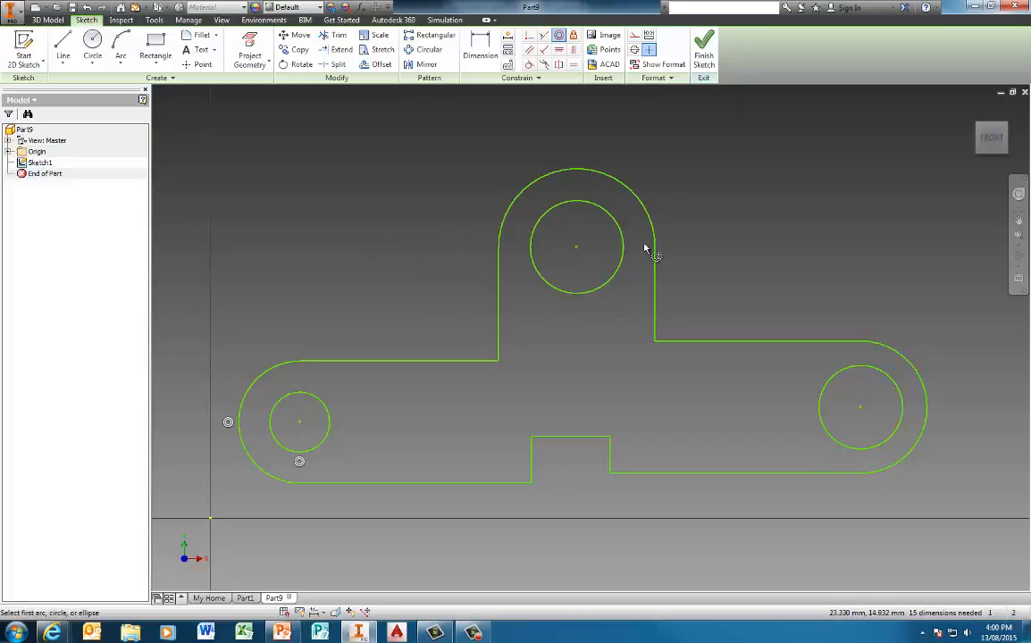
# Step: Make the top and right arcs equal to the left arc, and all three holes equal
pyautogui.click(573, 64)
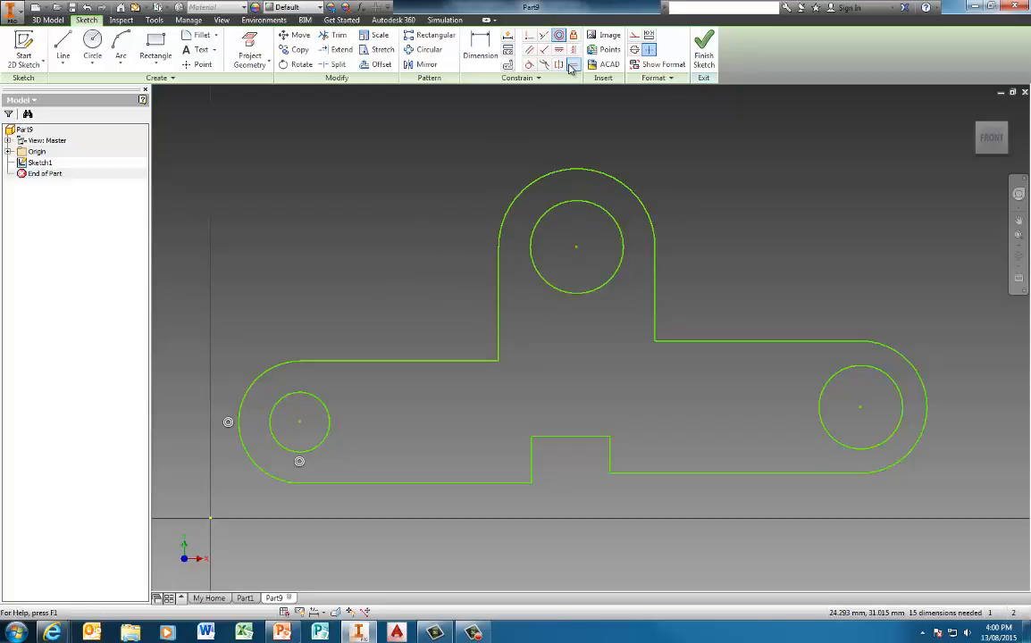
pyautogui.click(271, 374)
pyautogui.click(537, 186)
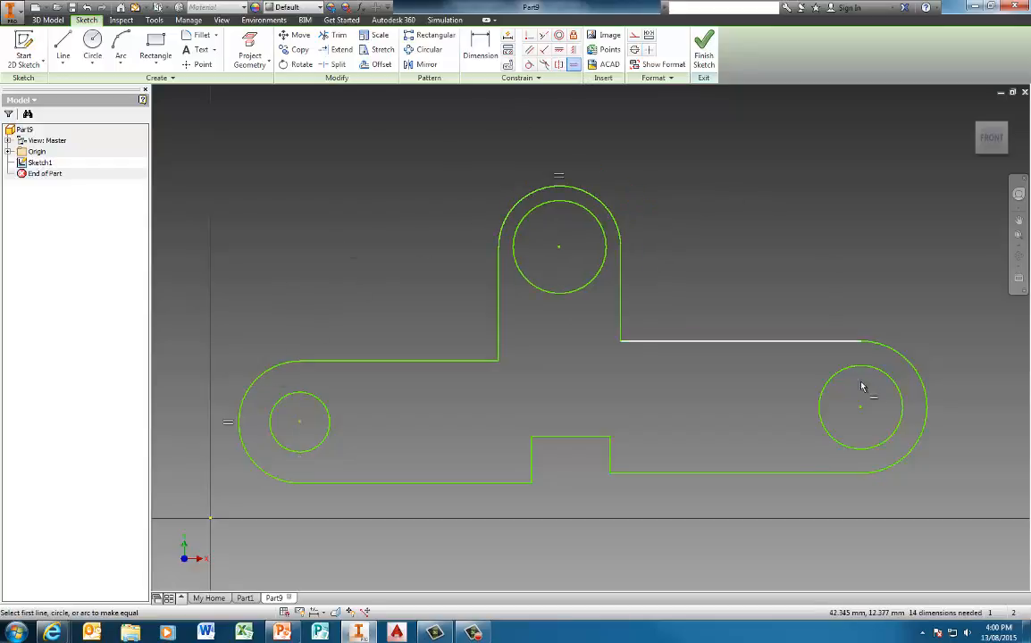
pyautogui.click(925, 385)
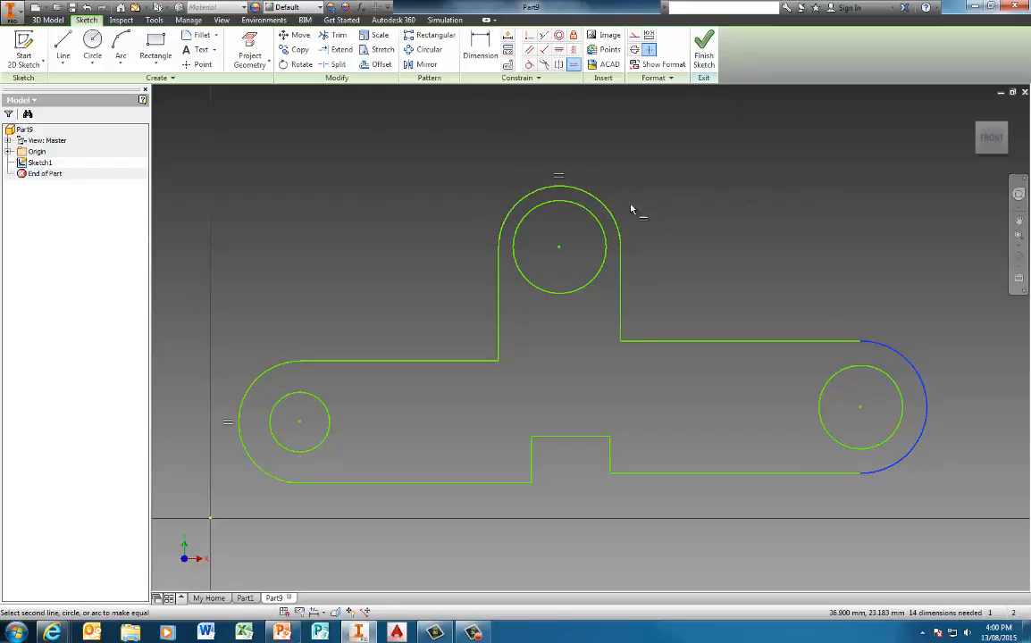
pyautogui.click(258, 383)
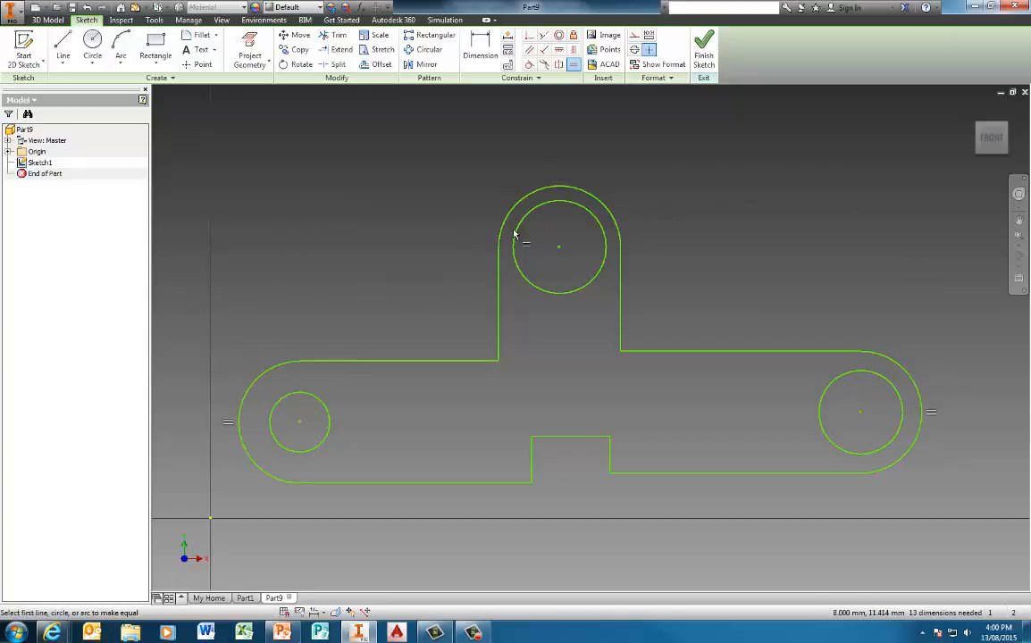
pyautogui.click(821, 410)
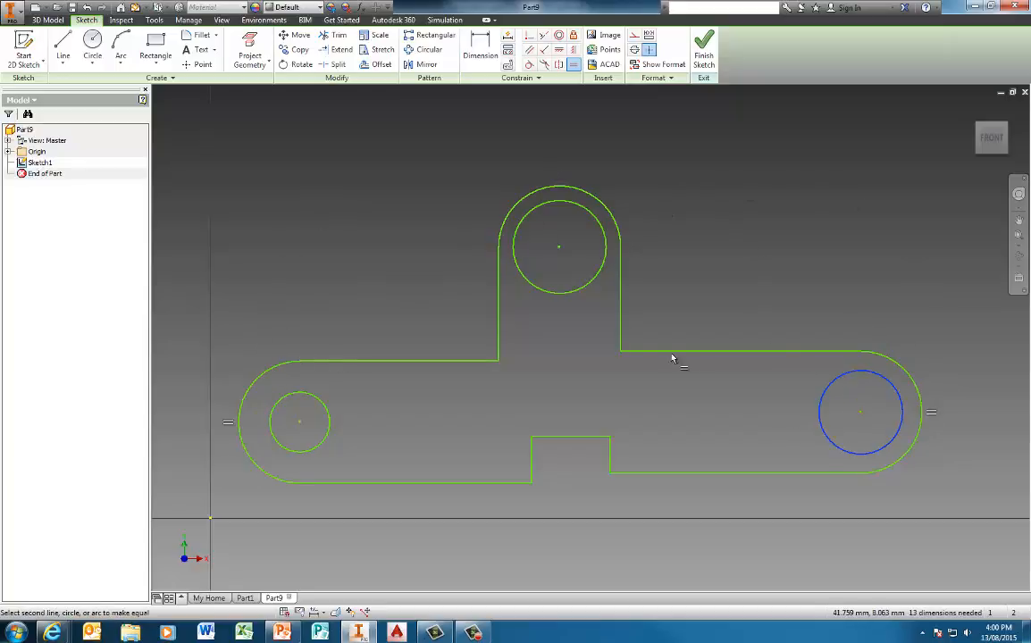
pyautogui.click(579, 292)
pyautogui.click(583, 293)
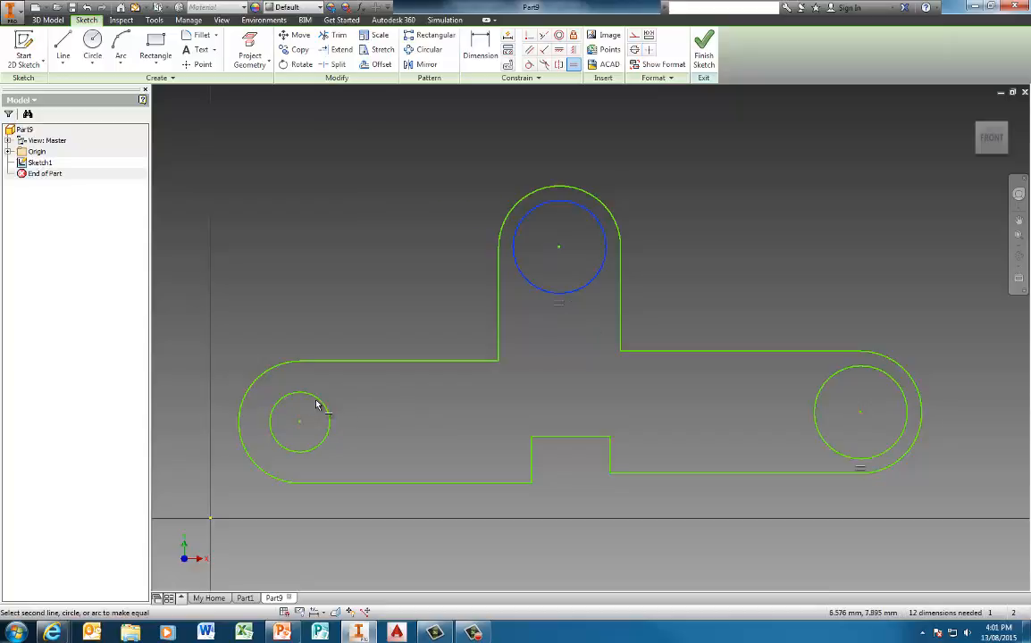
pyautogui.click(324, 408)
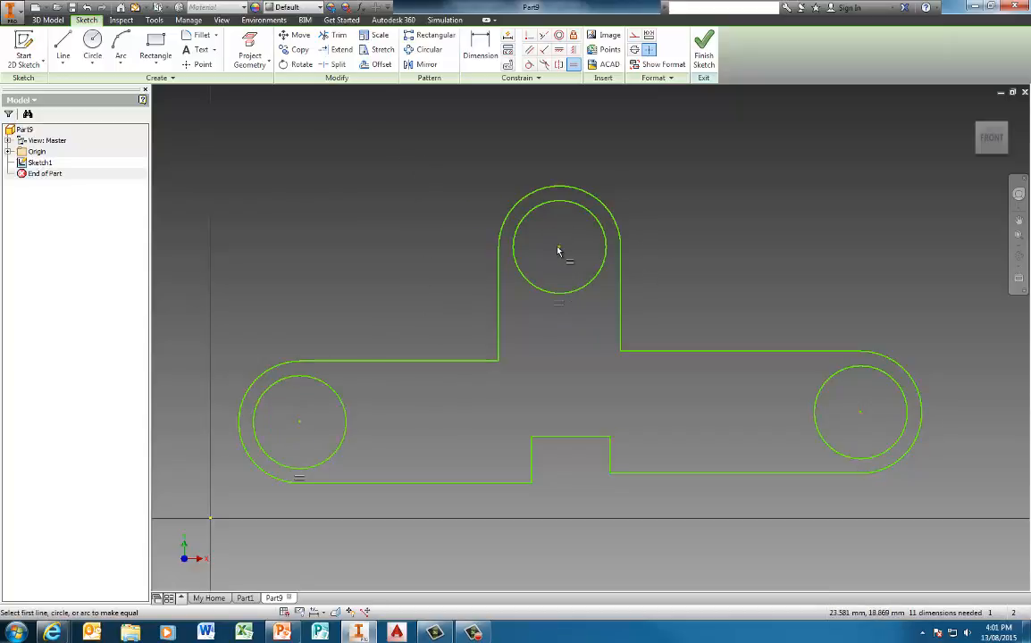
# Step: Dimension the left end arc's radius to 20
pyautogui.click(482, 43)
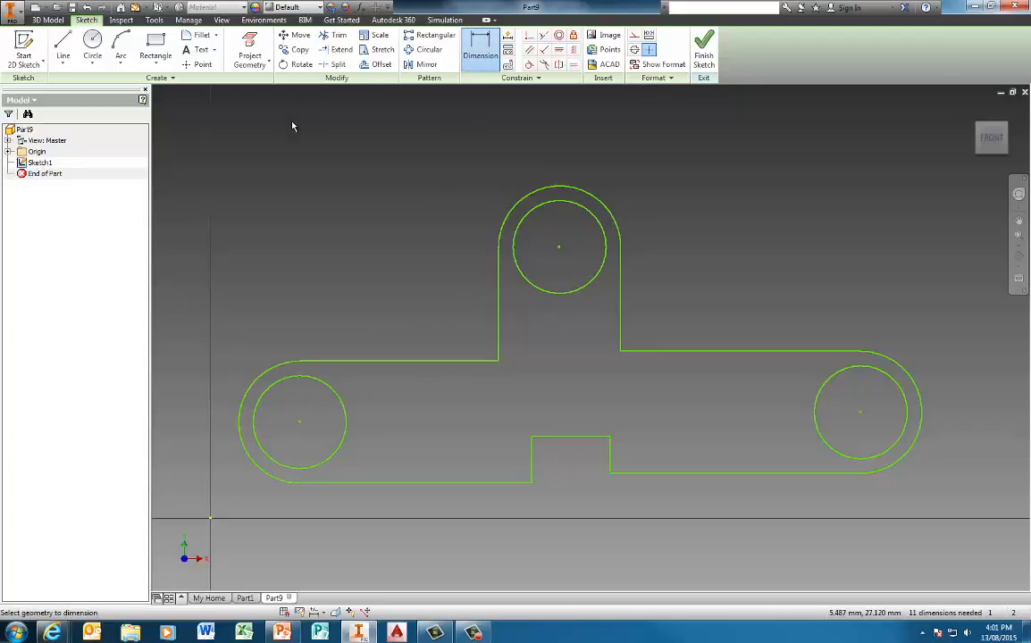
pyautogui.click(255, 373)
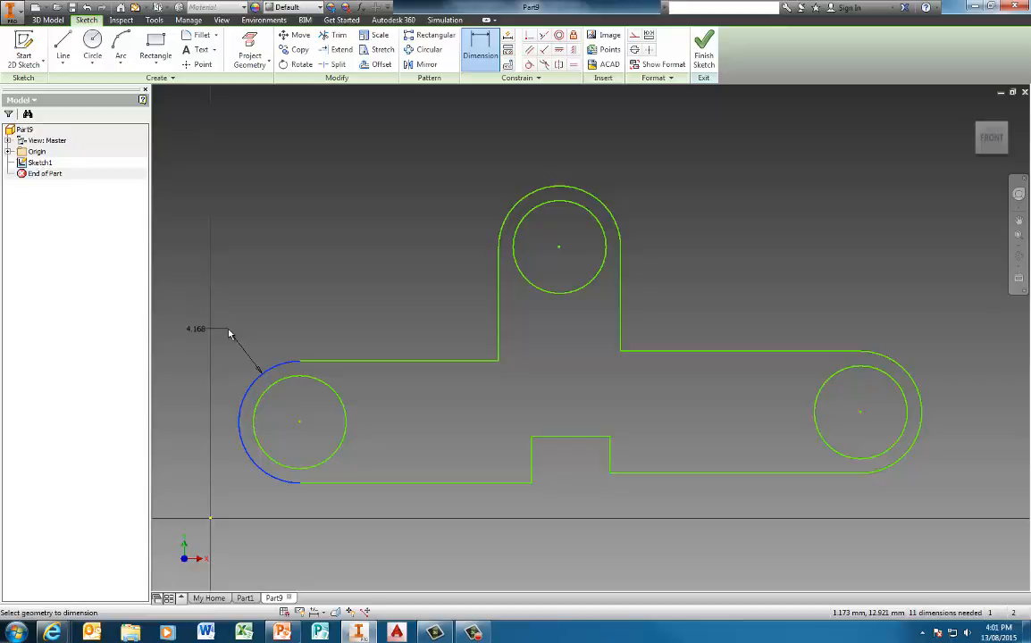
pyautogui.click(229, 333)
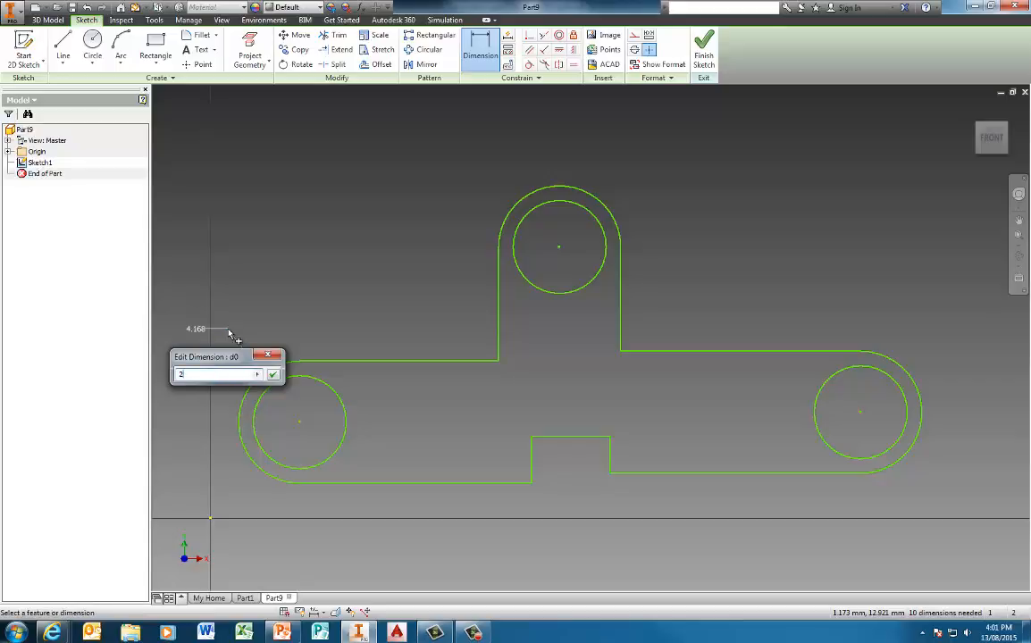
pyautogui.write('20')
pyautogui.press('Return')
# Step: Dimension the left hole's diameter to 20 and move its label lower
pyautogui.scroll(-8, 362, 380)
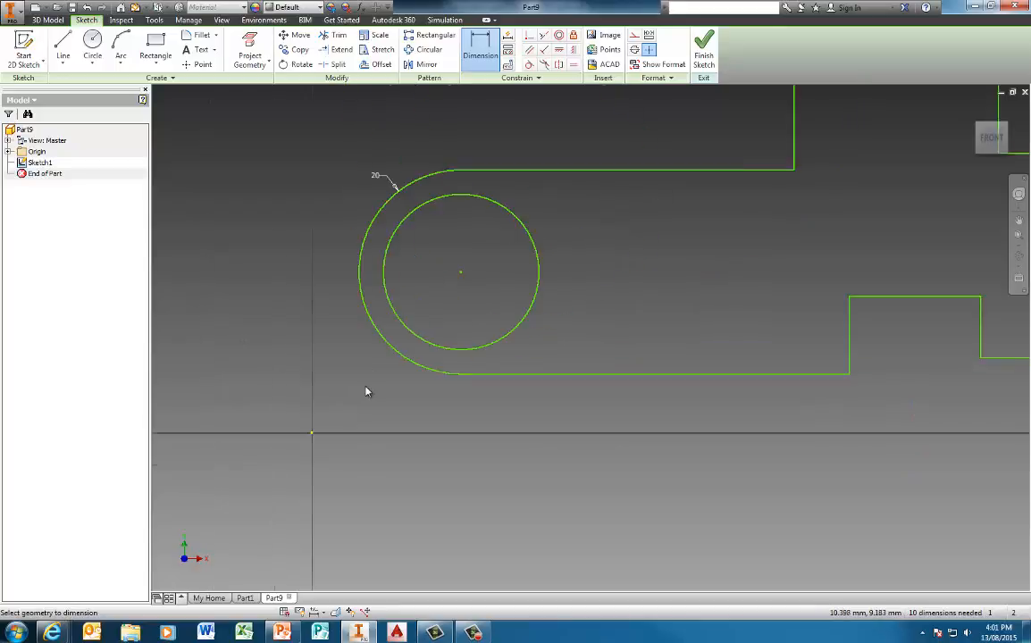
pyautogui.moveTo(483, 289); pyautogui.dragTo(402, 307, button='middle')
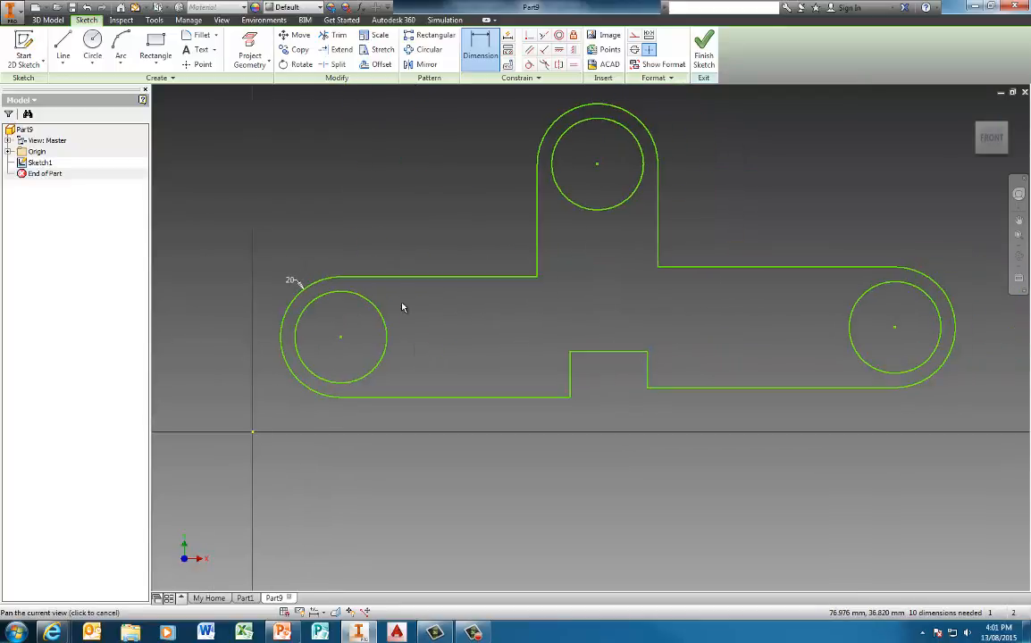
pyautogui.click(333, 295)
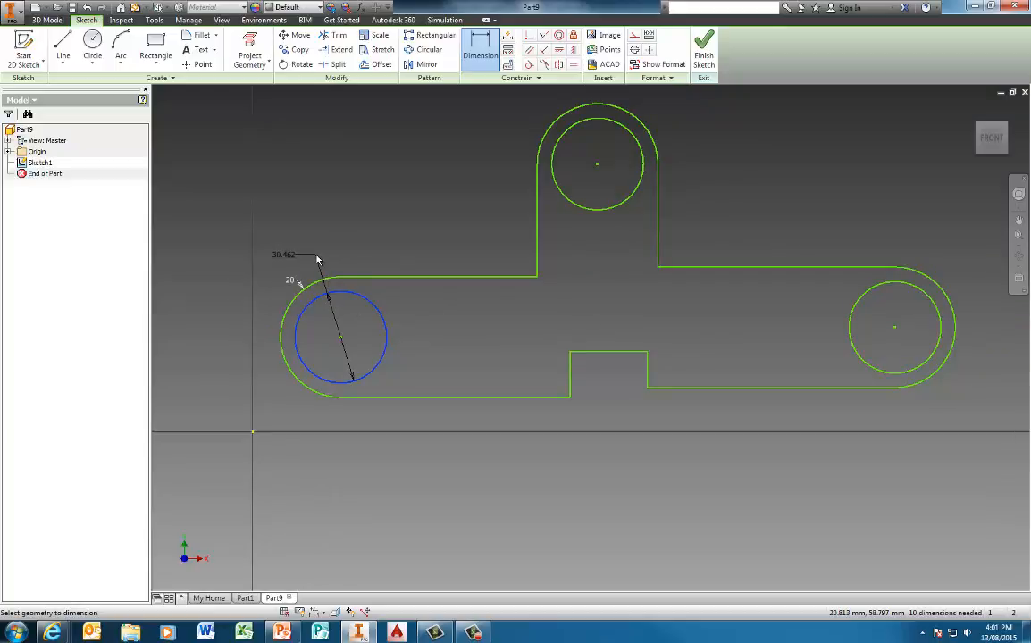
pyautogui.click(317, 258)
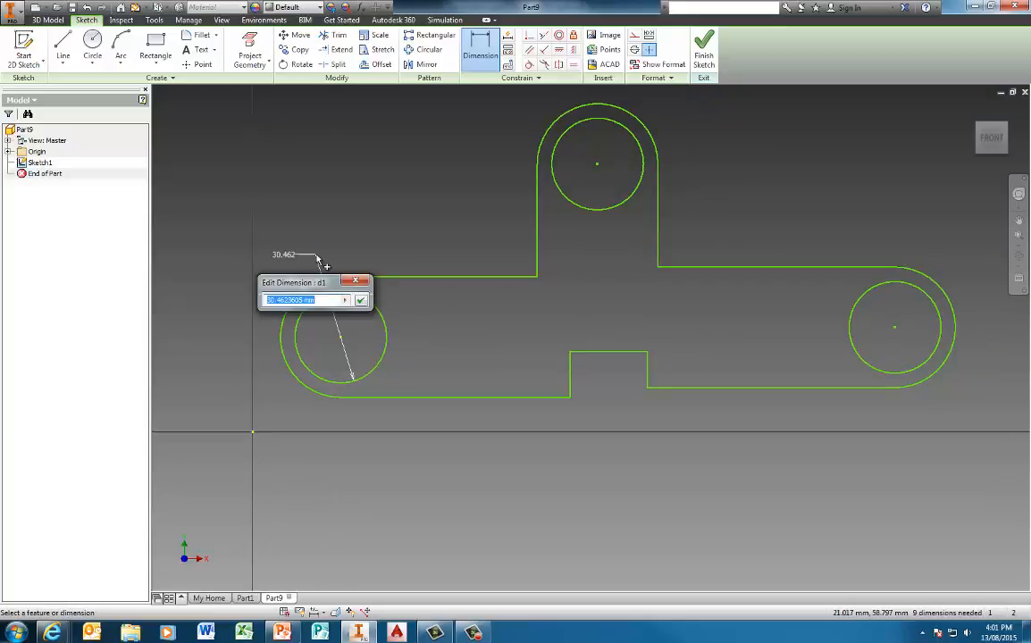
pyautogui.press('Return')
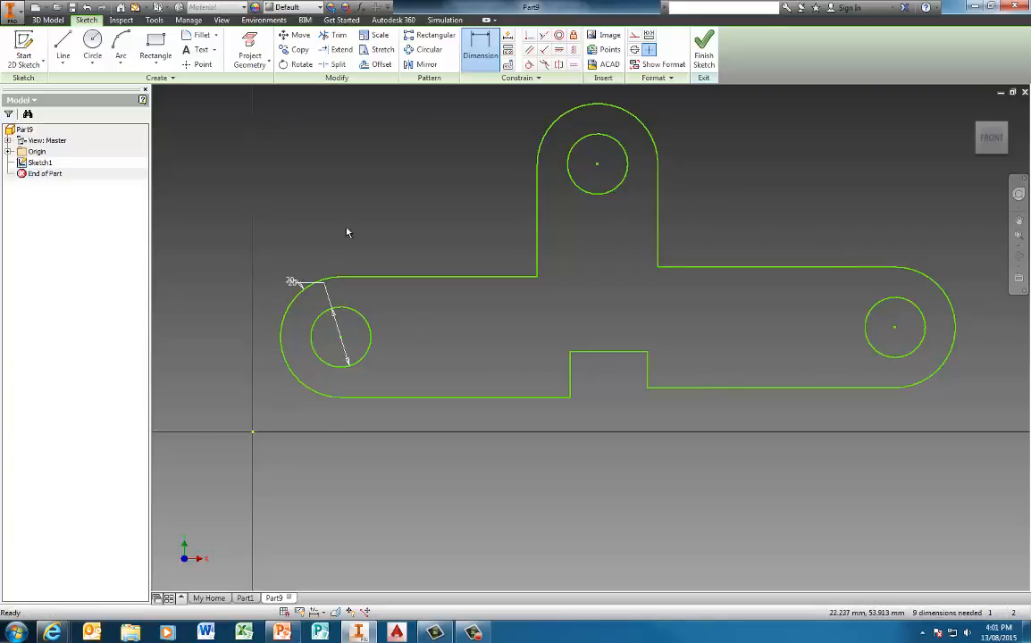
pyautogui.press('Escape')
pyautogui.moveTo(296, 285); pyautogui.dragTo(292, 403)
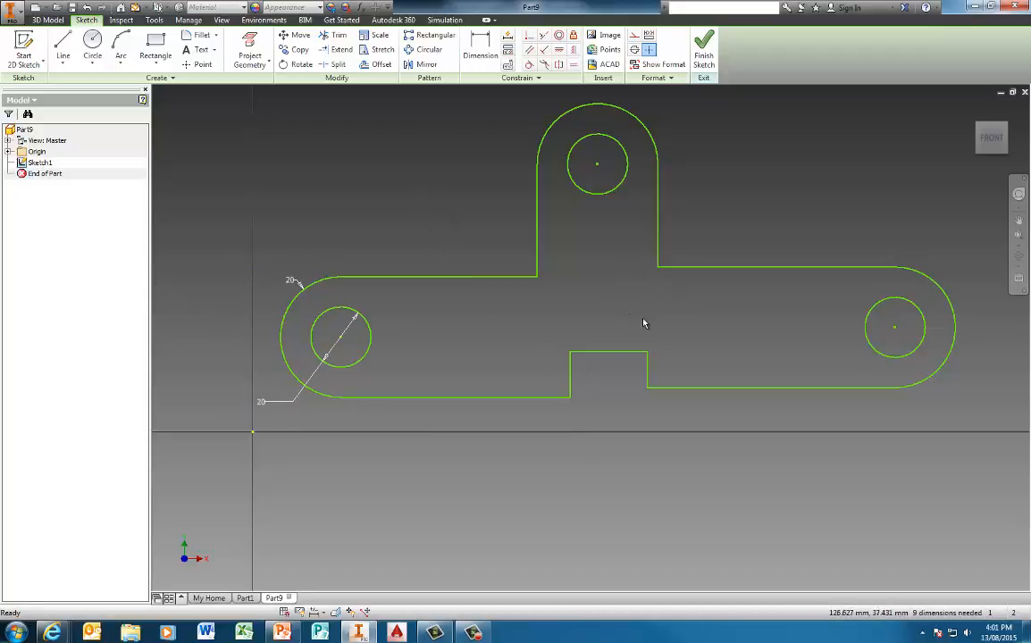
# Step: Dimension the horizontal distance between the left and right hole centres as 150
pyautogui.click(482, 57)
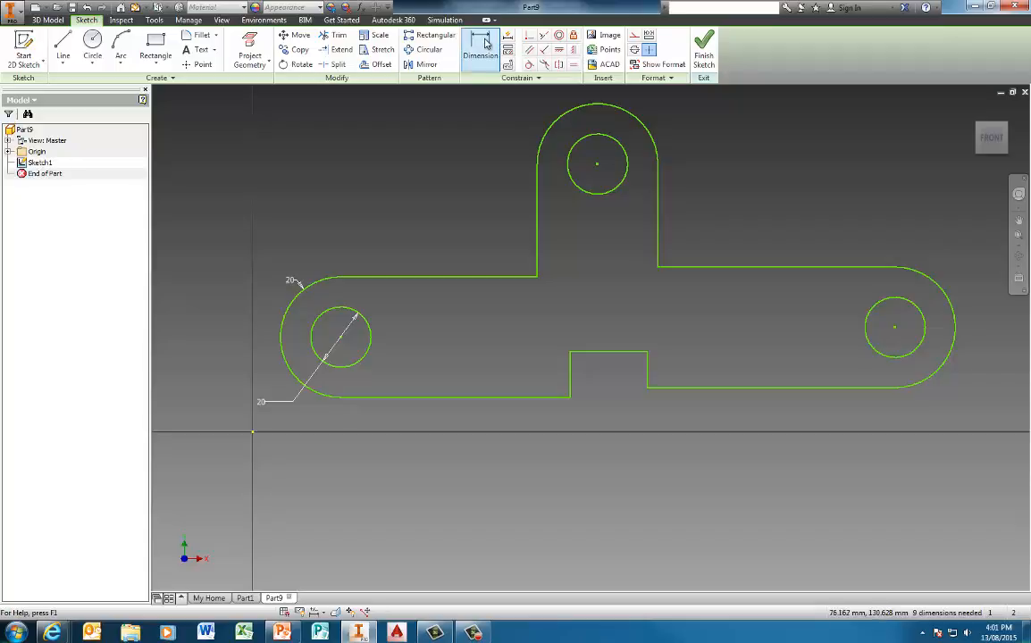
pyautogui.click(340, 338)
pyautogui.click(894, 327)
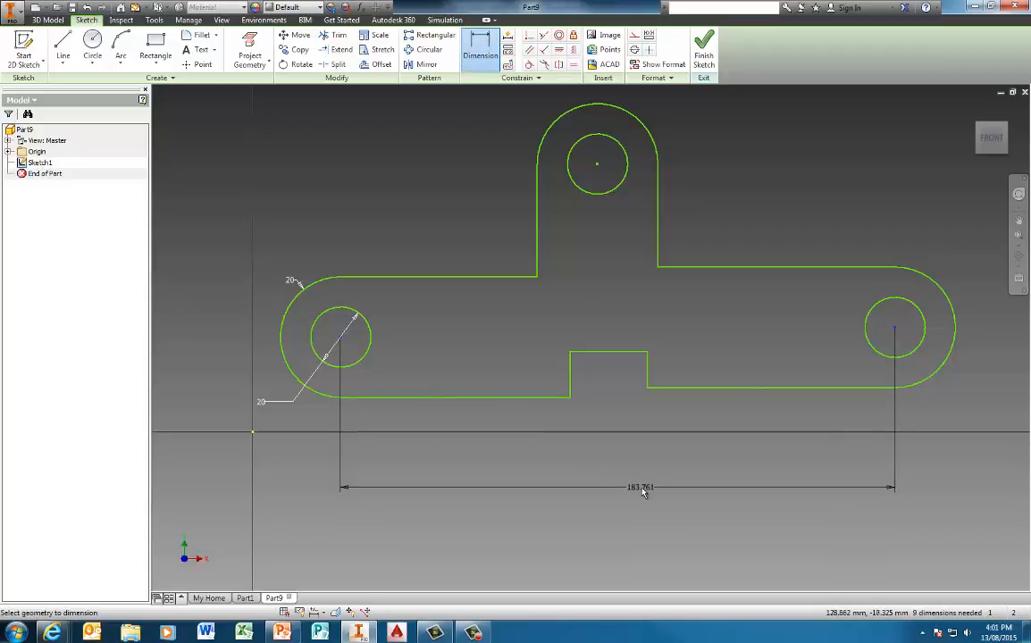
pyautogui.click(643, 490)
pyautogui.write('15')
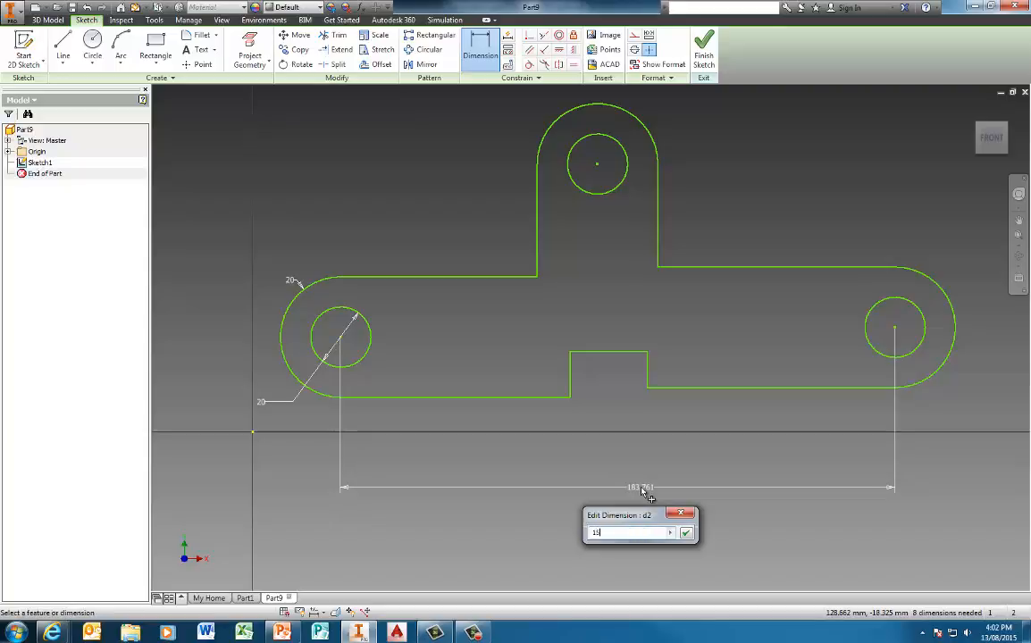
pyautogui.write('0')
pyautogui.press('Return')
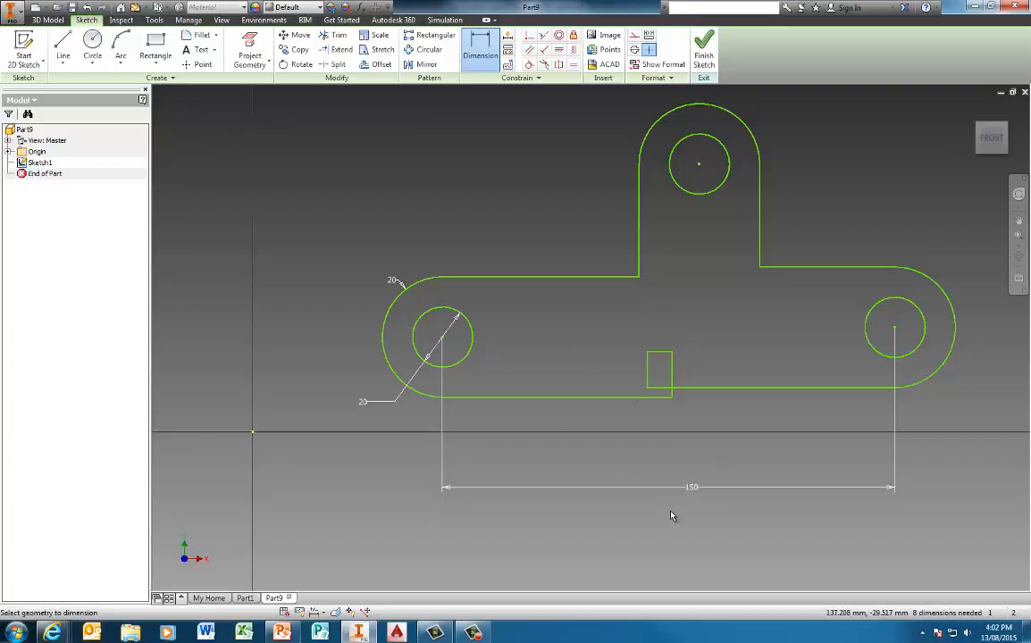
pyautogui.press('Escape')
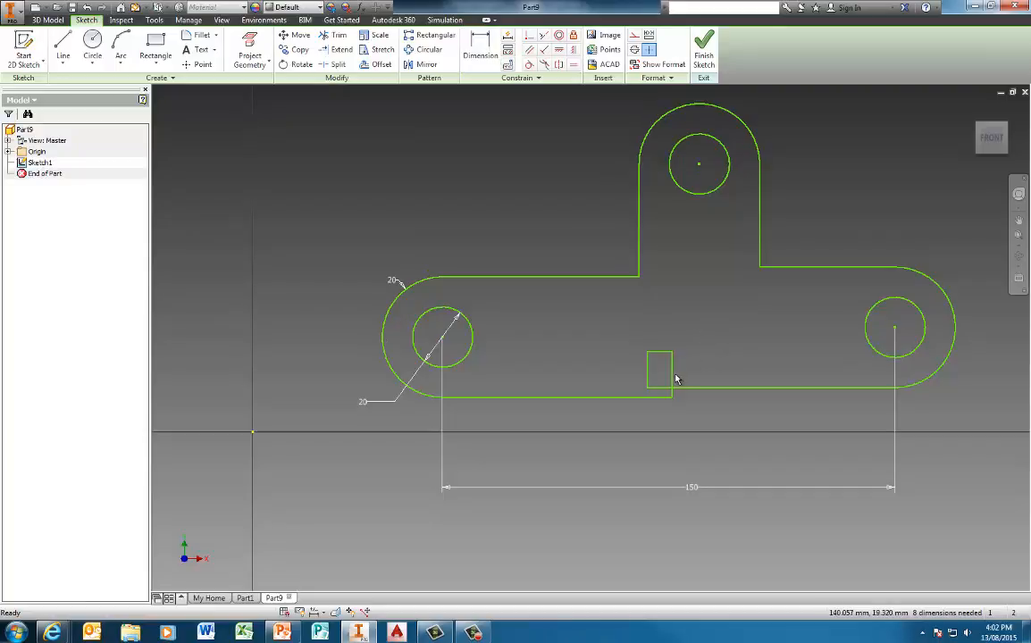
# Step: Widen the bottom notch and dimension its width to 30 mm
pyautogui.moveTo(674, 377); pyautogui.dragTo(724, 373)
pyautogui.click(545, 191)
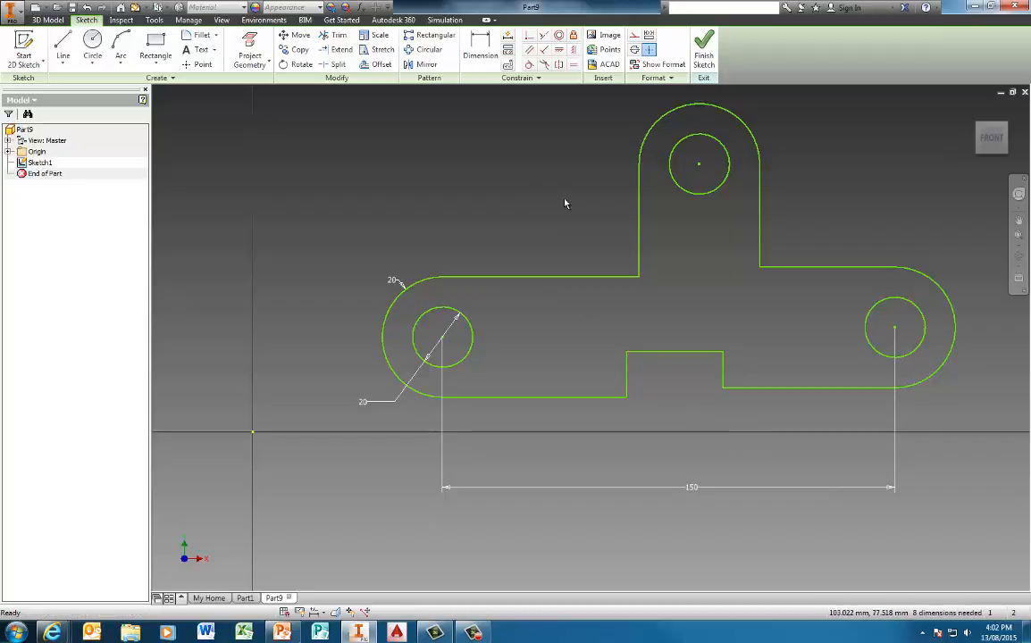
pyautogui.click(480, 45)
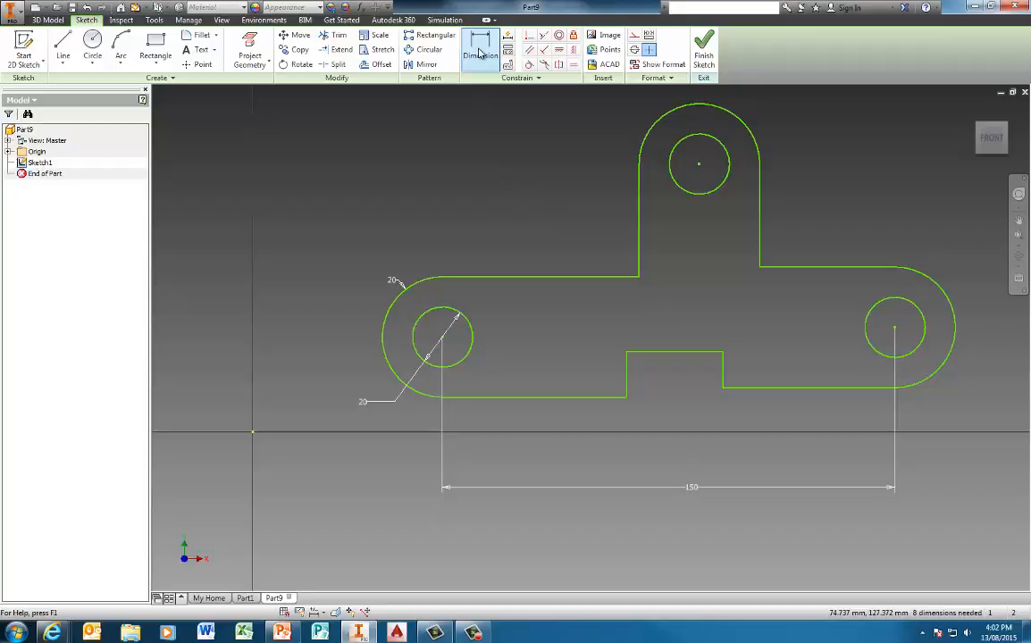
pyautogui.click(627, 384)
pyautogui.click(723, 375)
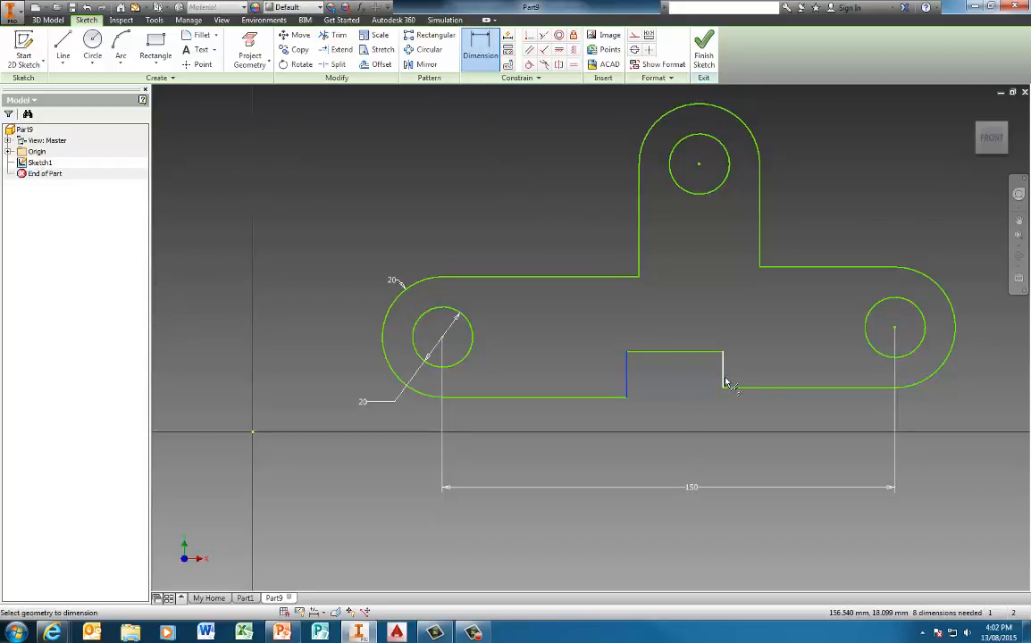
pyautogui.click(684, 428)
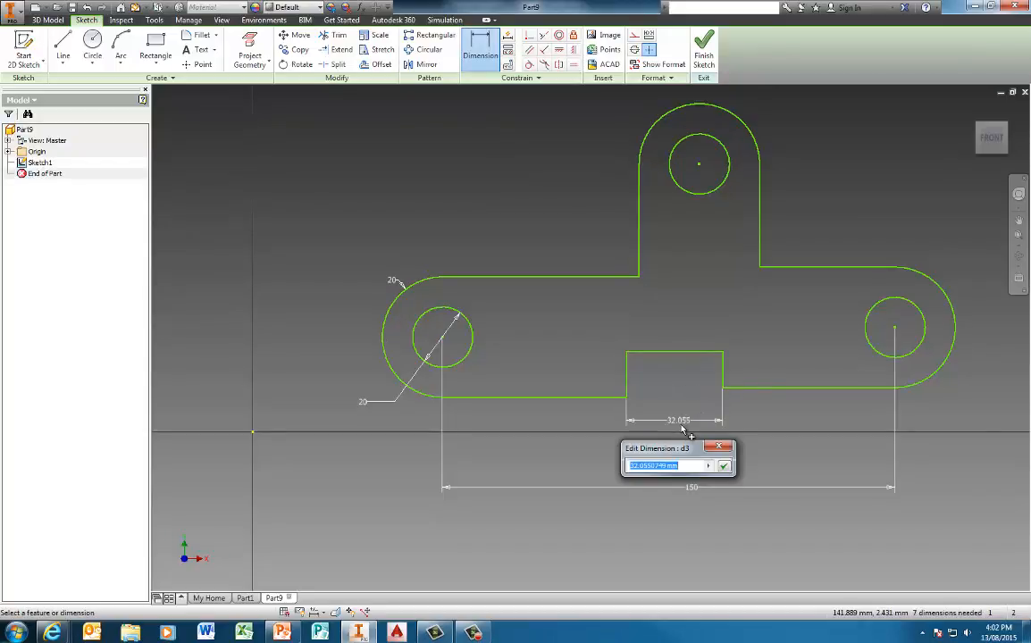
pyautogui.write('30')
pyautogui.press('Return')
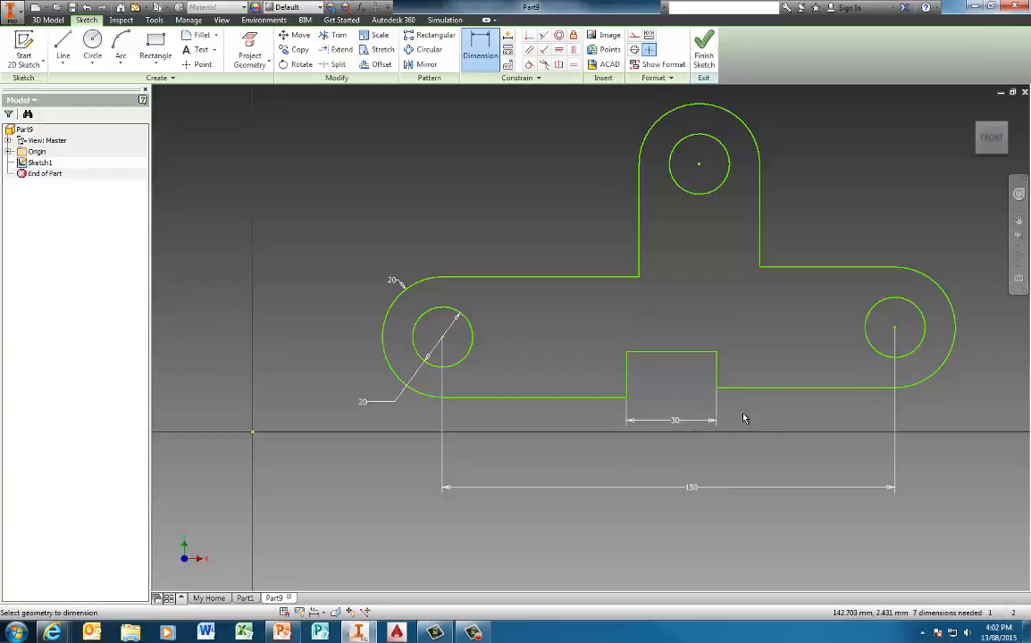
pyautogui.moveTo(760, 424); pyautogui.dragTo(673, 420, button='middle')
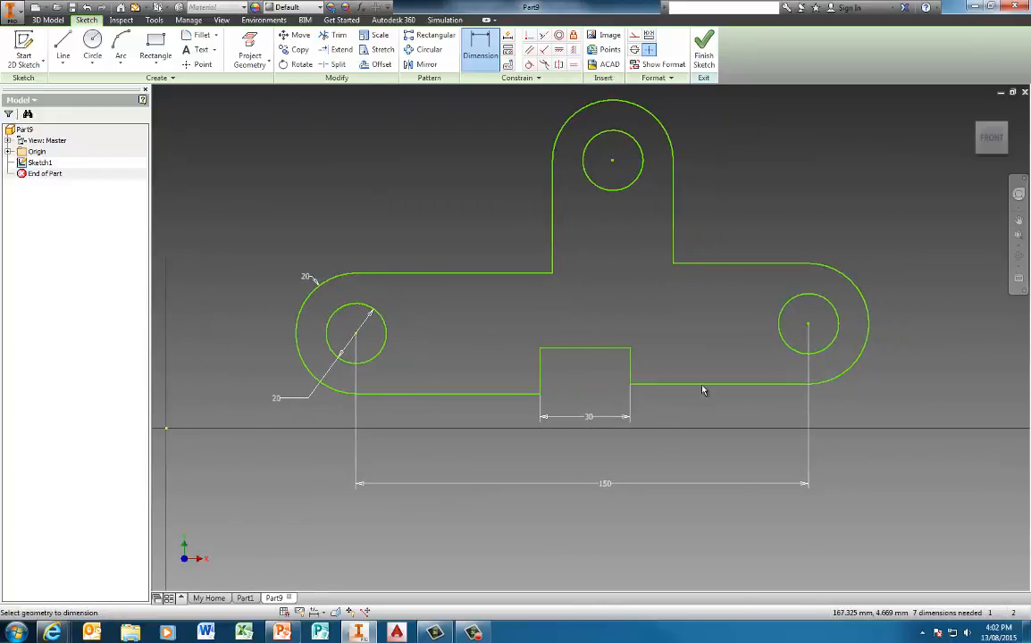
pyautogui.press('Escape')
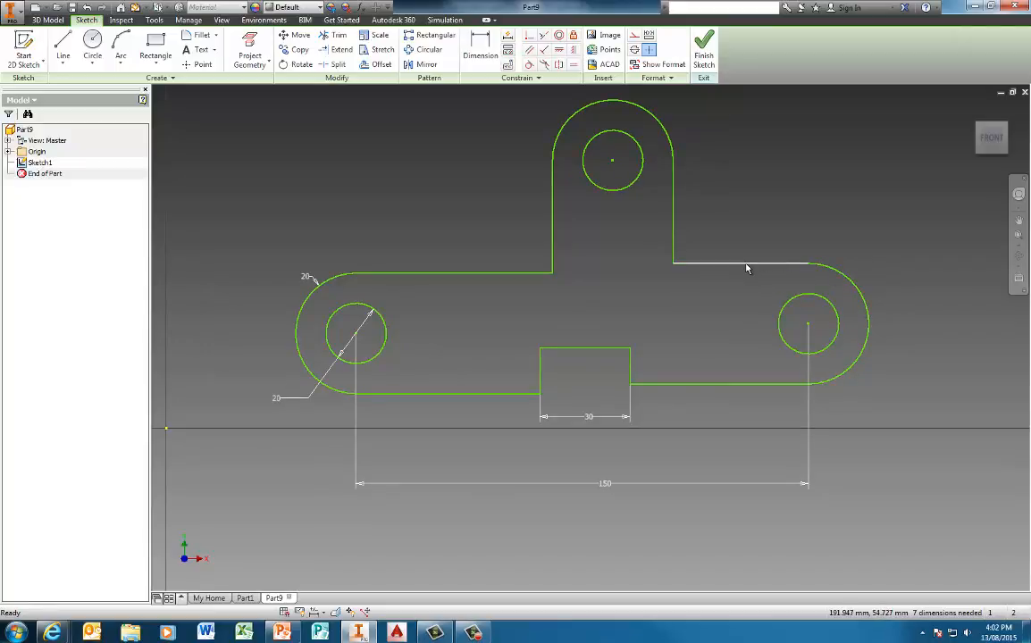
# Step: Lower the right-hand top edge and make it collinear with the left-hand top edge
pyautogui.click(844, 277)
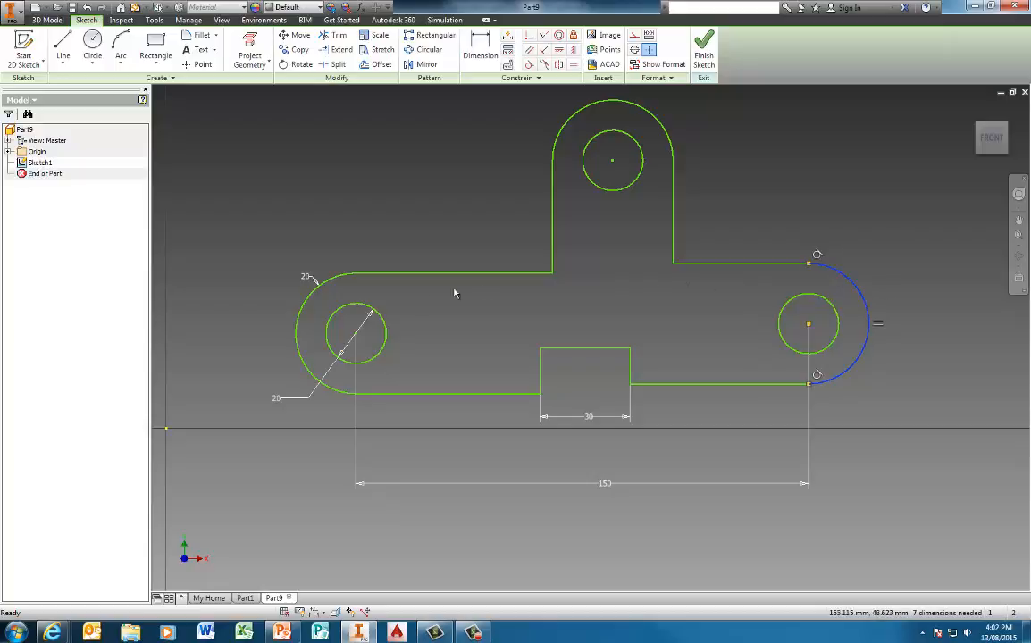
pyautogui.click(385, 300)
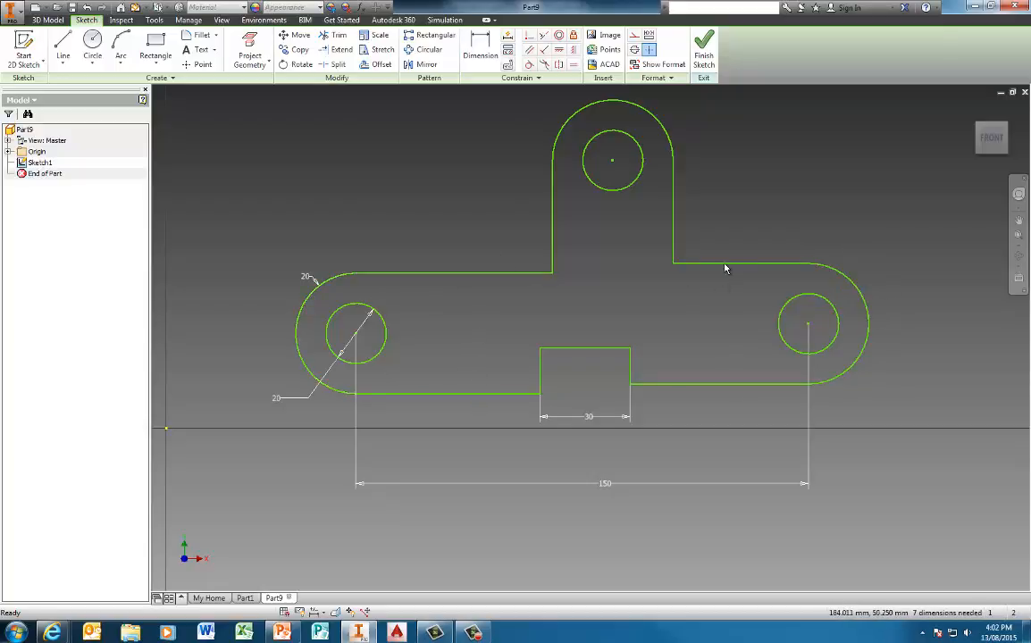
pyautogui.moveTo(728, 265)
pyautogui.mouseDown()
pyautogui.moveTo(735, 326)
pyautogui.moveTo(728, 260)
pyautogui.moveTo(732, 301)
pyautogui.moveTo(715, 330)
pyautogui.mouseUp()
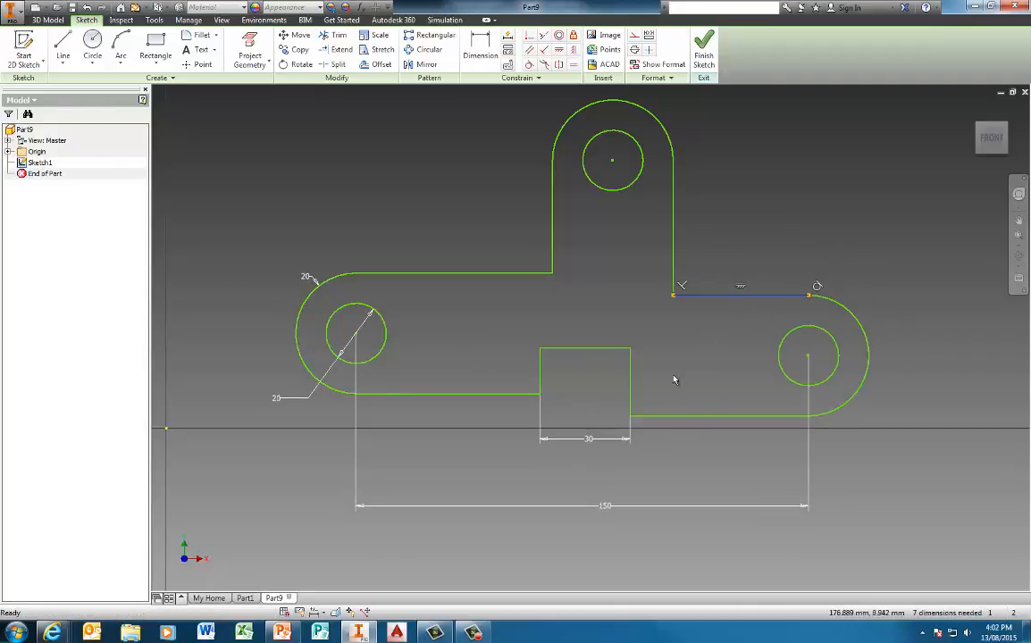
pyautogui.click(678, 345)
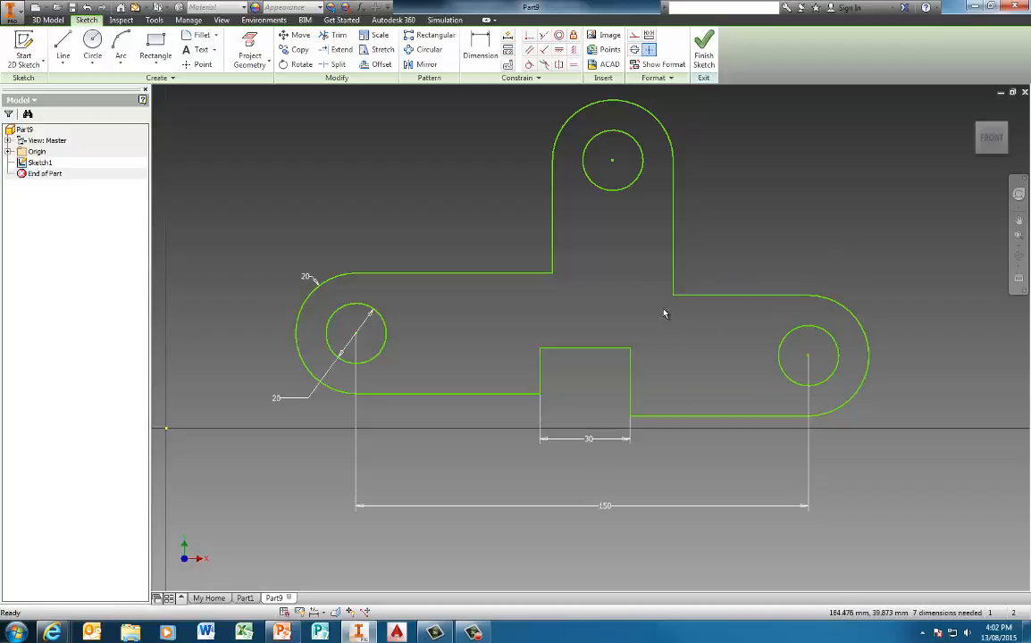
pyautogui.click(545, 37)
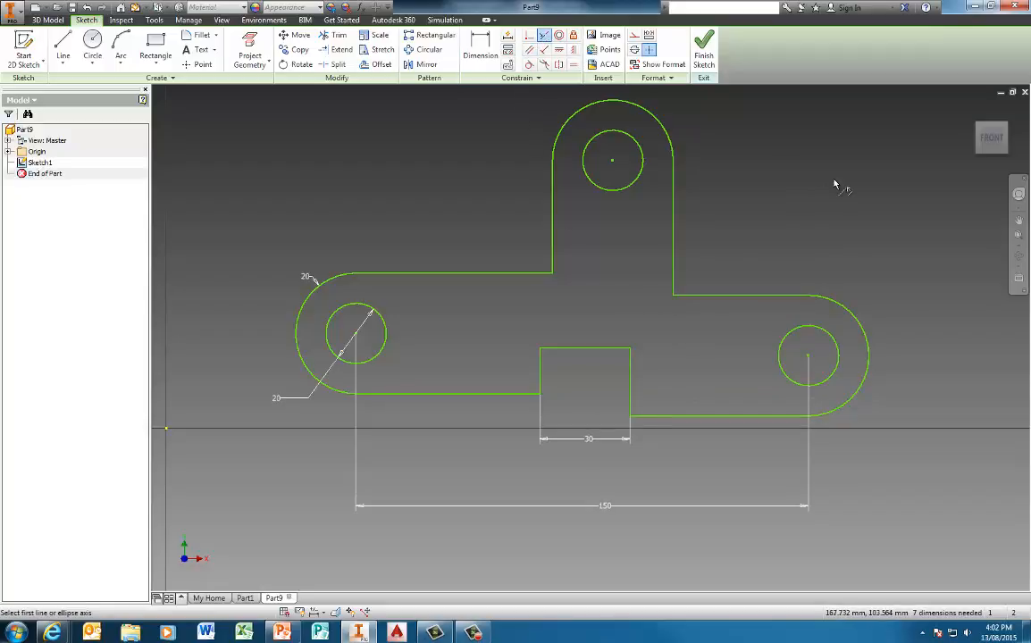
pyautogui.click(756, 297)
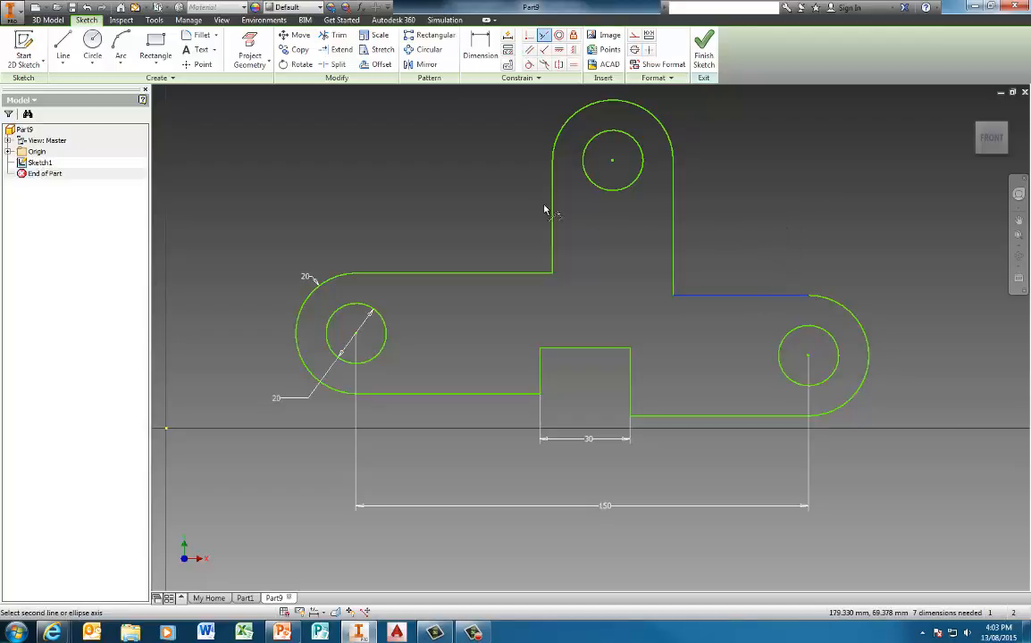
pyautogui.click(487, 274)
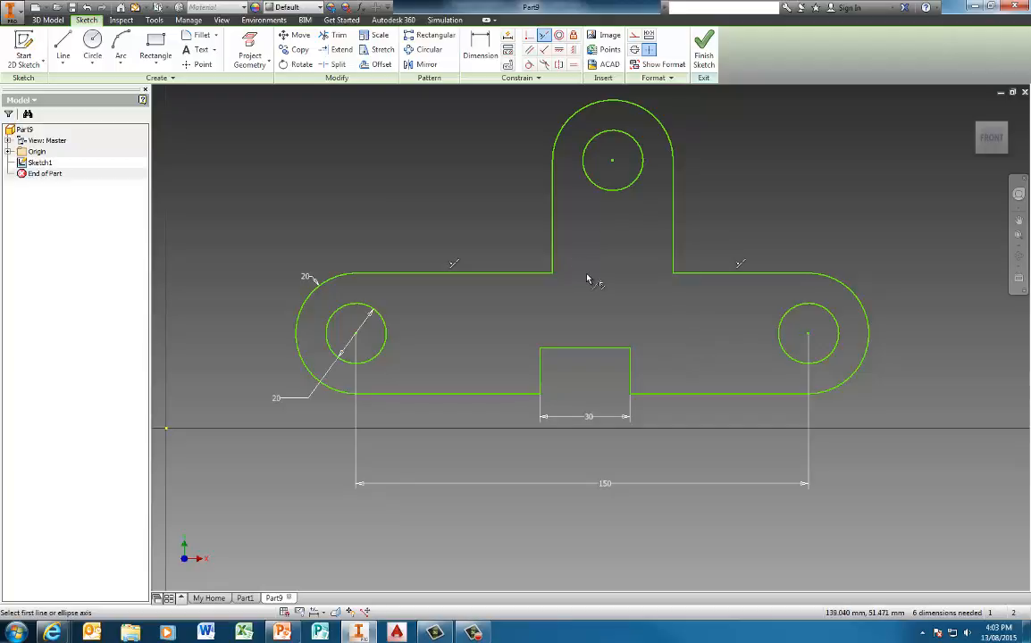
pyautogui.press('Escape')
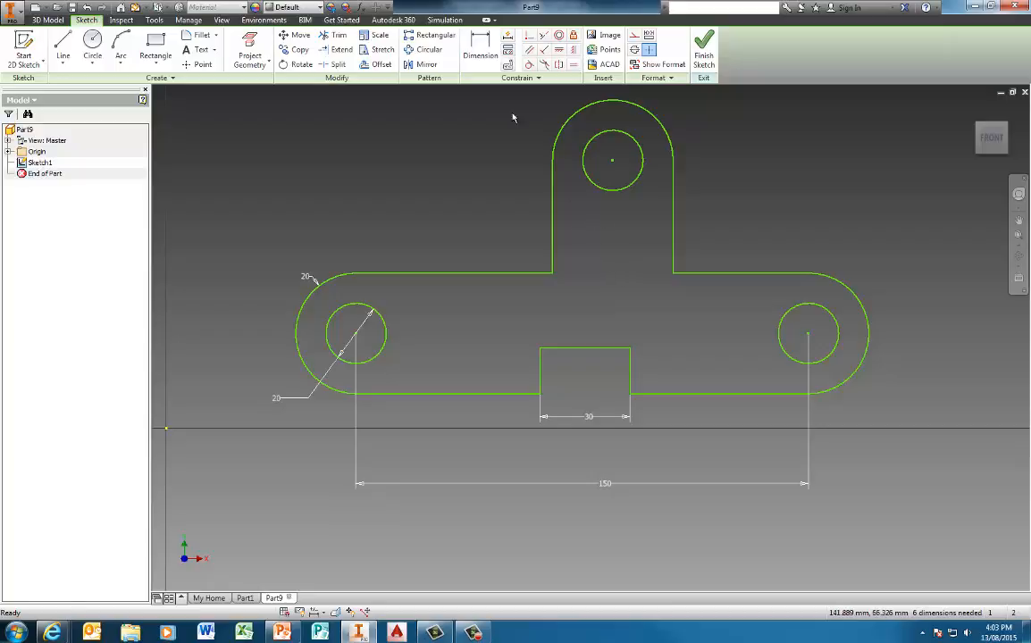
# Step: Dimension the top hole centre 75 mm horizontally from the left hole centre
pyautogui.click(483, 72)
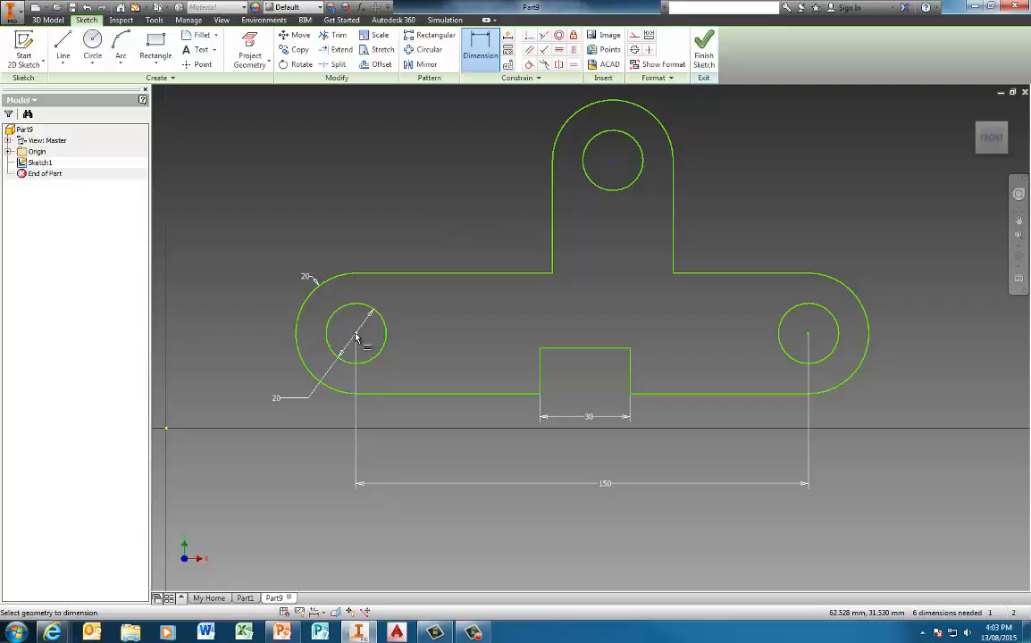
pyautogui.click(386, 325)
pyautogui.moveTo(449, 120); pyautogui.dragTo(459, 200, button='middle')
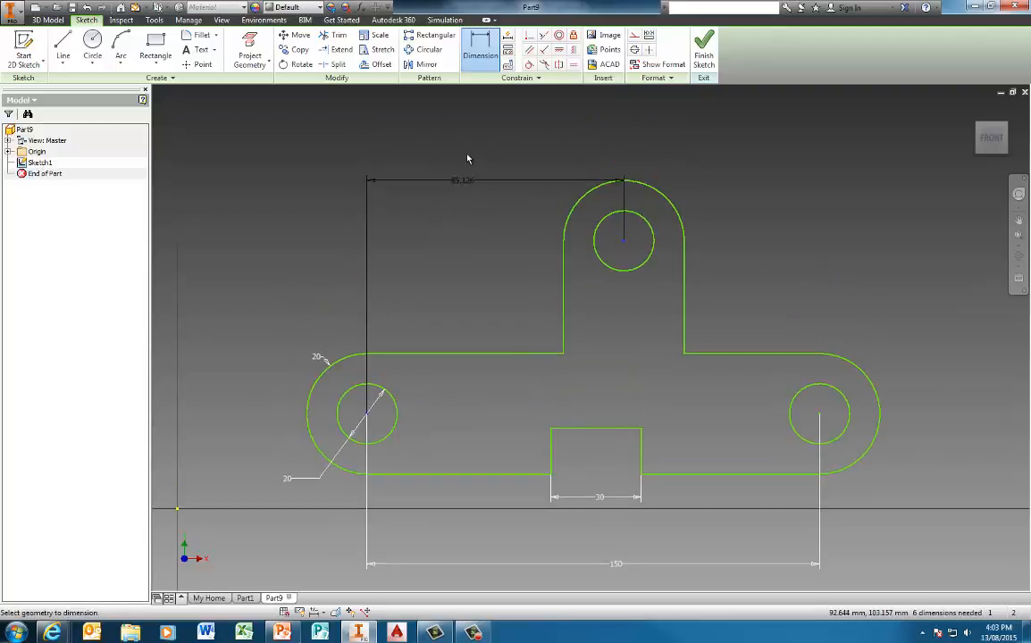
pyautogui.click(473, 140)
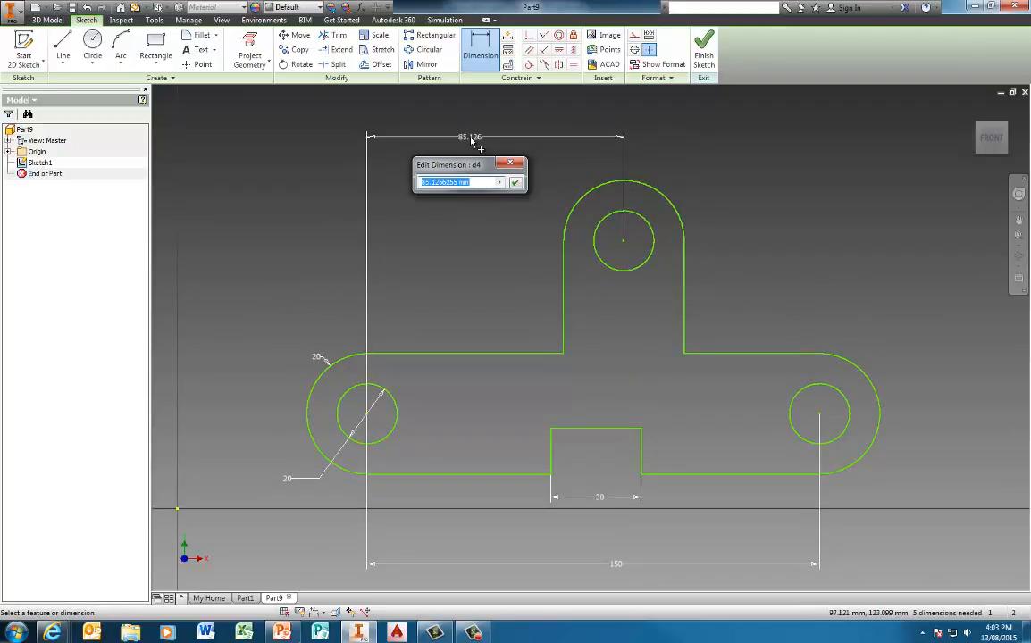
pyautogui.write('75')
pyautogui.press('Return')
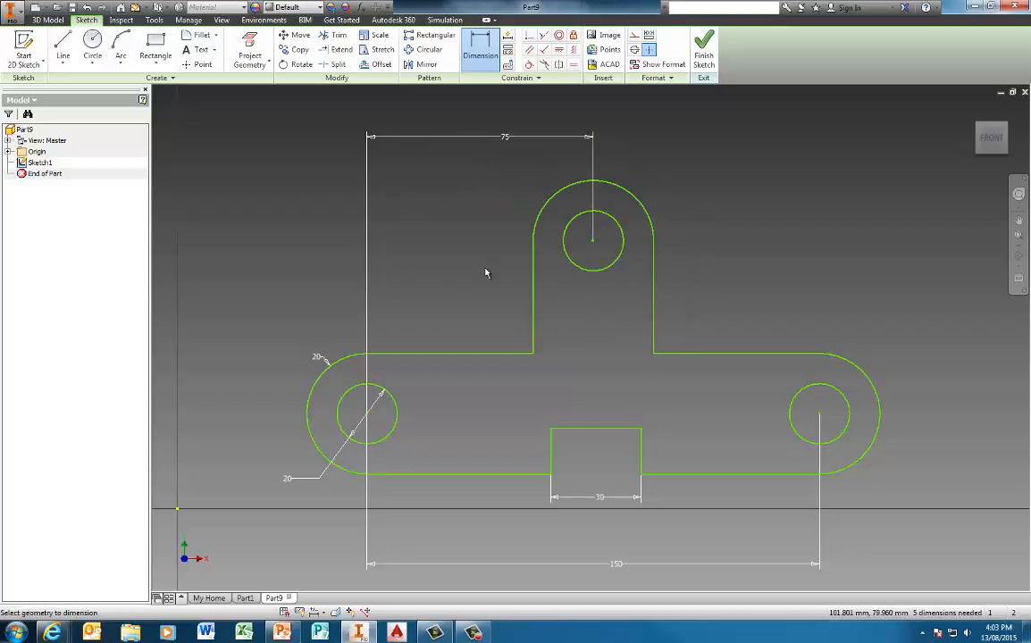
# Step: Dimension the top hole centre 75 mm above the bottom edge
pyautogui.moveTo(483, 309)
pyautogui.mouseDown(button='middle')
pyautogui.moveTo(410, 248)
pyautogui.moveTo(442, 286)
pyautogui.mouseUp(button='middle')
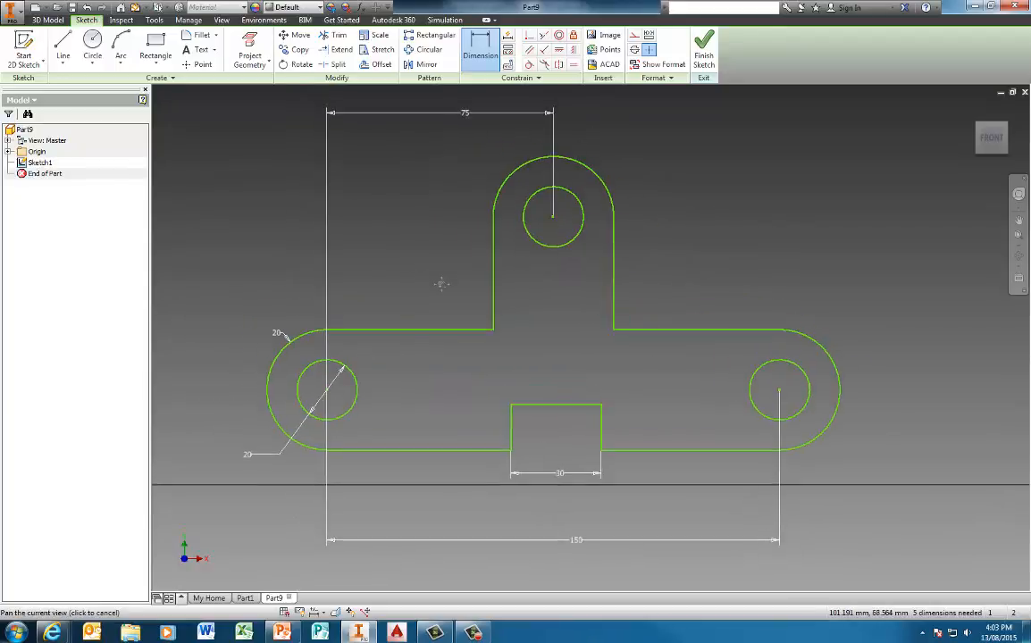
pyautogui.click(437, 451)
pyautogui.click(554, 218)
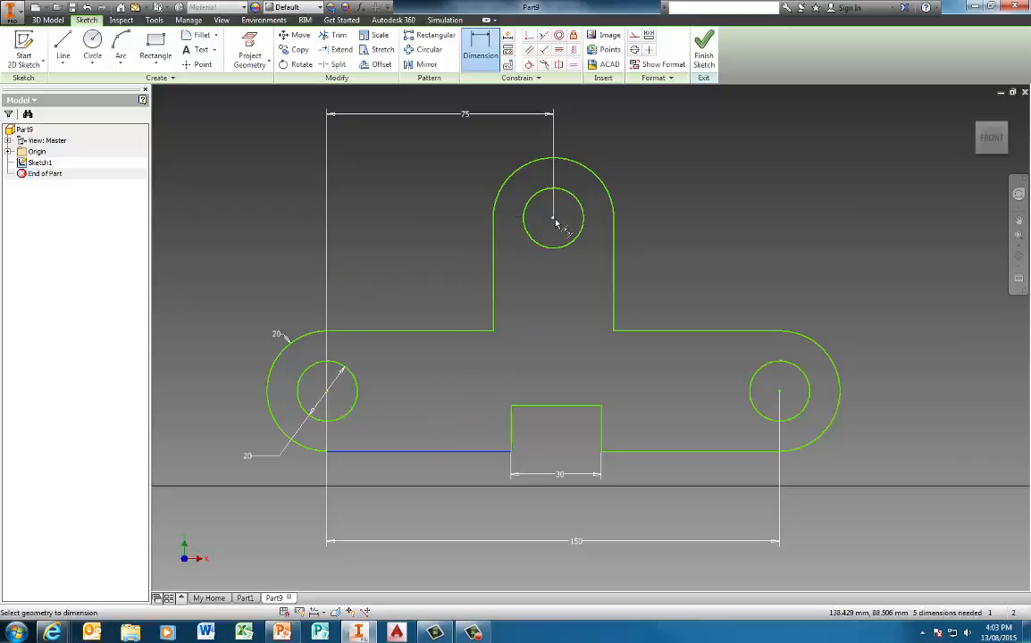
pyautogui.click(223, 326)
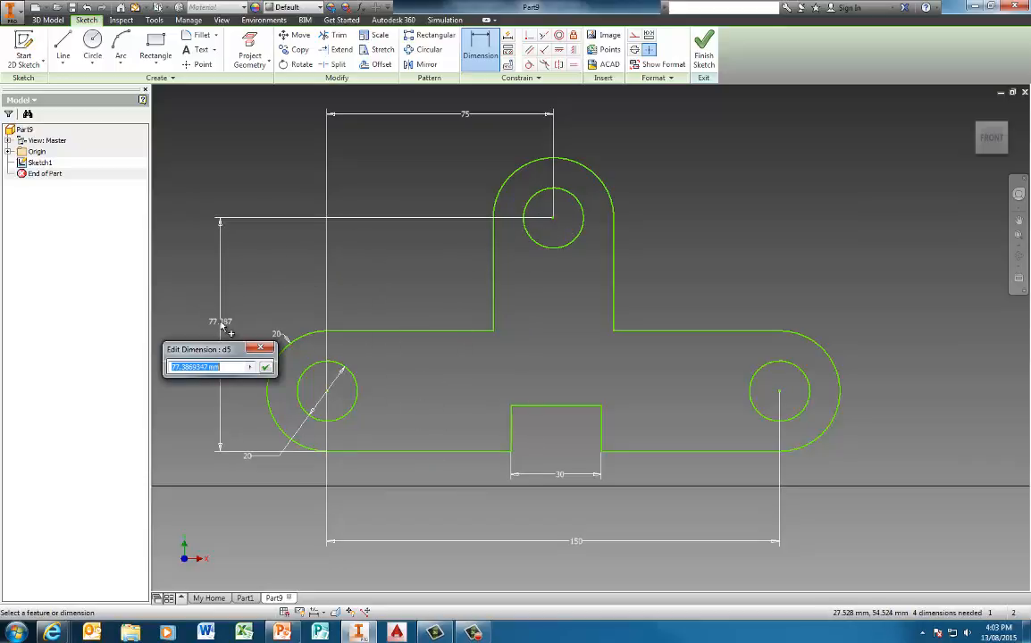
pyautogui.write('75')
pyautogui.press('Return')
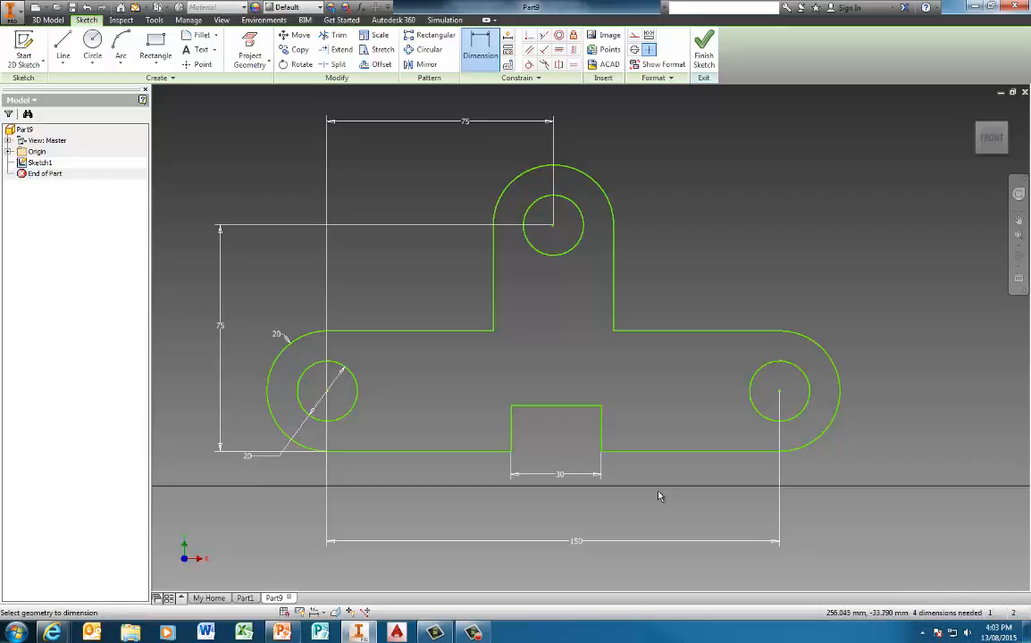
# Step: End dimensioning and slide the notch left along the bottom edge
pyautogui.moveTo(403, 459)
pyautogui.mouseDown(button='middle')
pyautogui.moveTo(494, 406)
pyautogui.moveTo(469, 430)
pyautogui.mouseUp(button='middle')
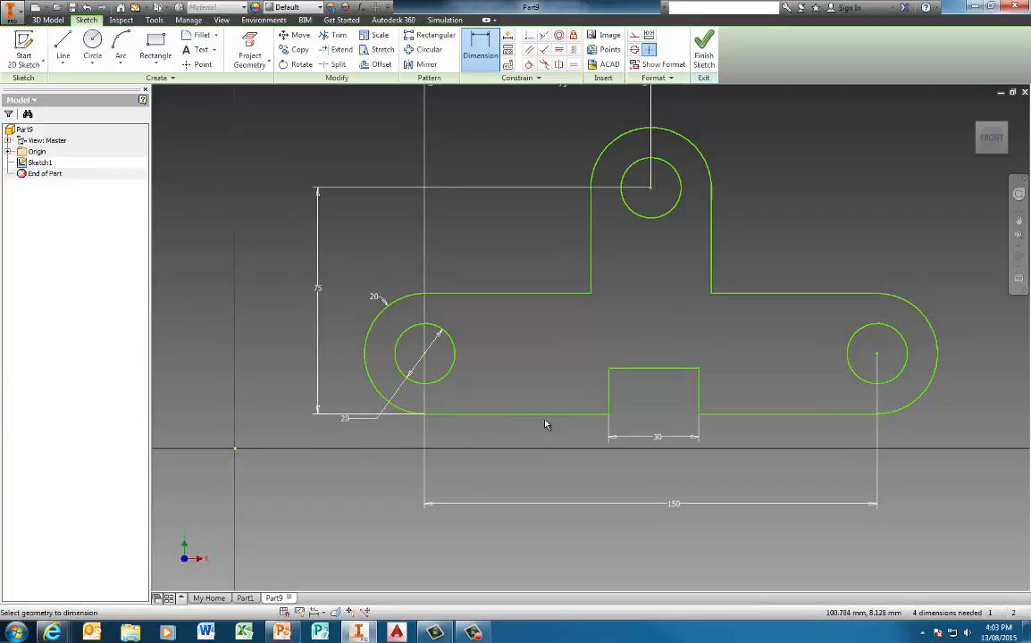
pyautogui.press('Escape')
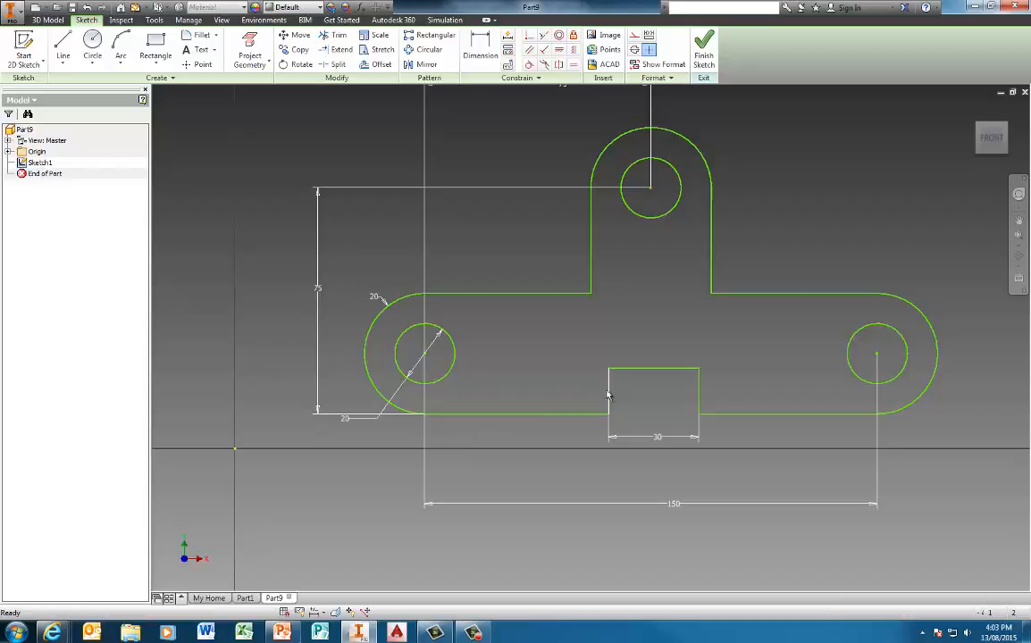
pyautogui.moveTo(611, 395)
pyautogui.mouseDown()
pyautogui.moveTo(542, 399)
pyautogui.moveTo(702, 396)
pyautogui.moveTo(551, 402)
pyautogui.mouseUp()
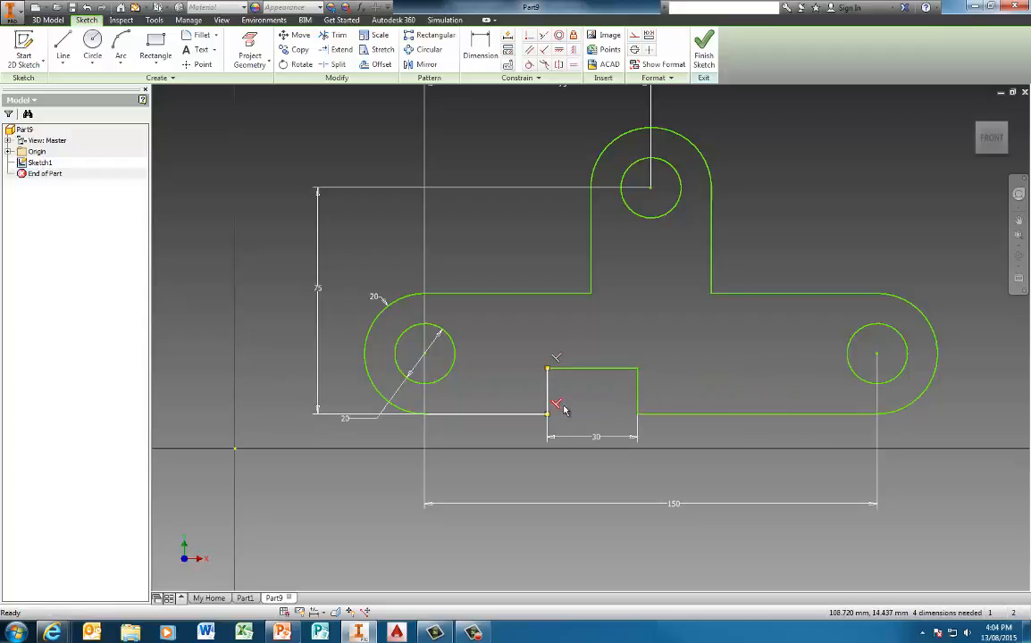
pyautogui.click(768, 232)
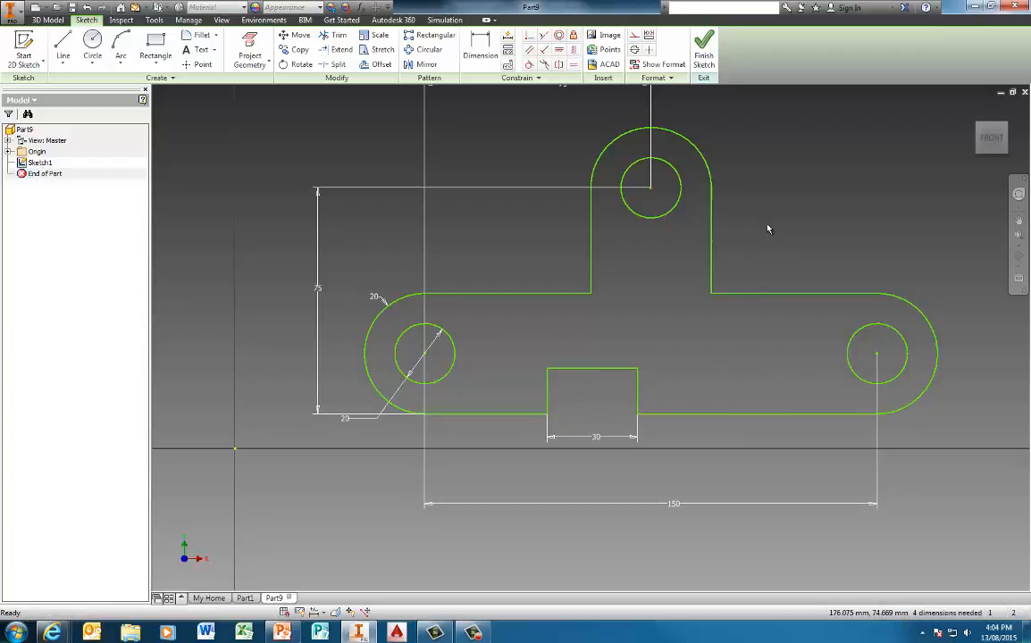
# Step: Make the bottom segments either side of the notch equal, then test the lug's freedom
pyautogui.click(575, 68)
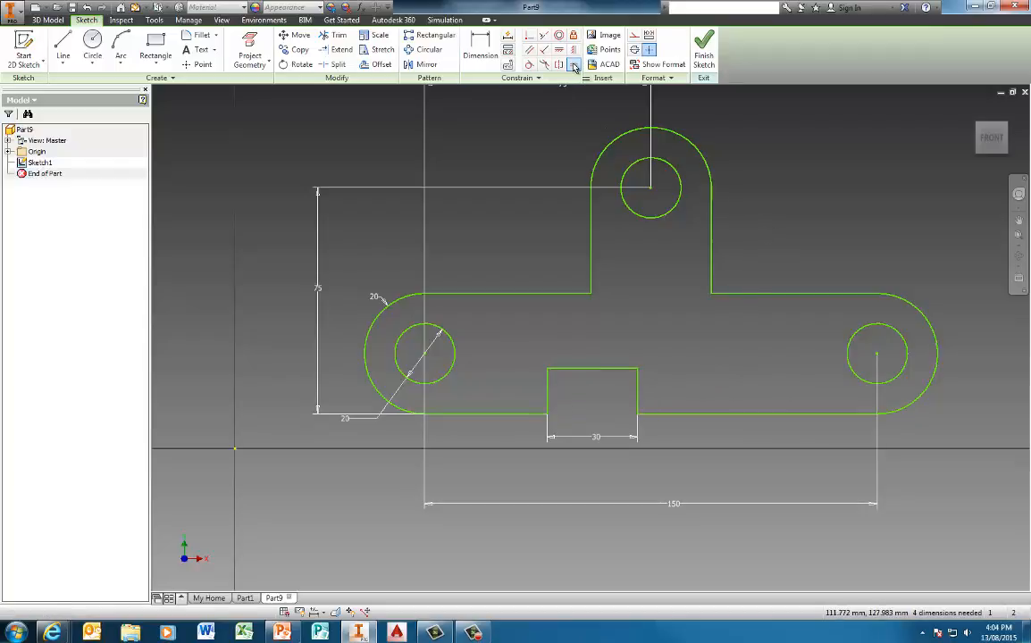
pyautogui.click(506, 415)
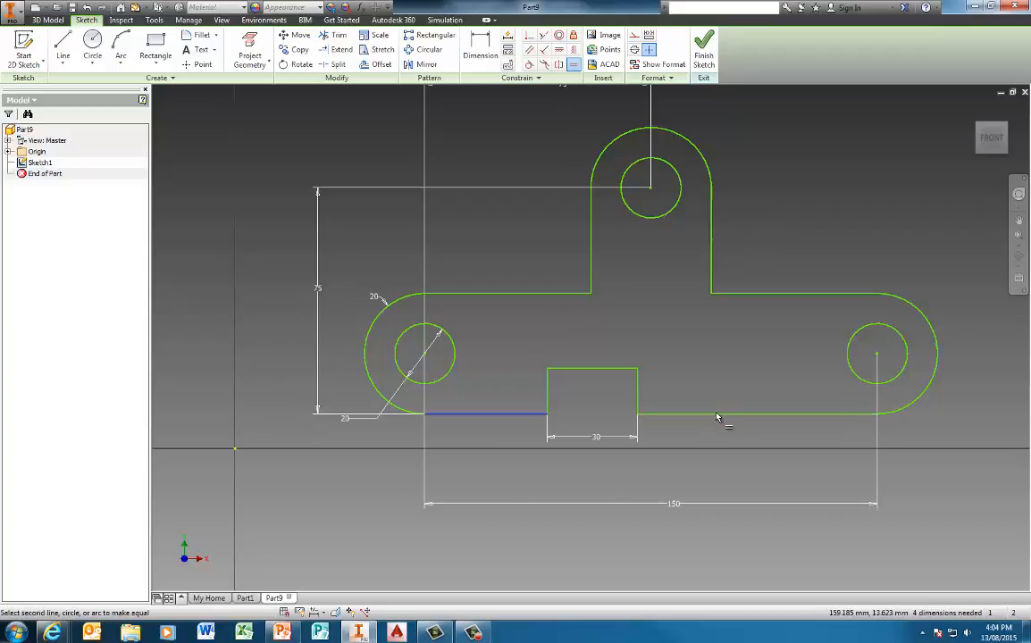
pyautogui.click(718, 415)
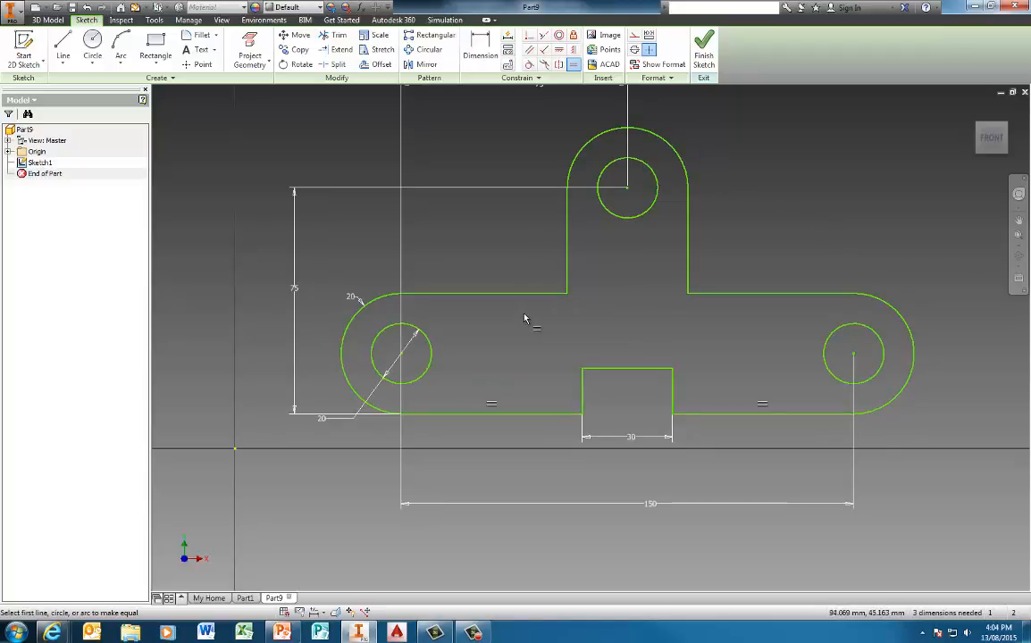
pyautogui.moveTo(567, 260)
pyautogui.mouseDown()
pyautogui.moveTo(502, 260)
pyautogui.moveTo(615, 259)
pyautogui.moveTo(533, 261)
pyautogui.mouseUp()
pyautogui.click(617, 317)
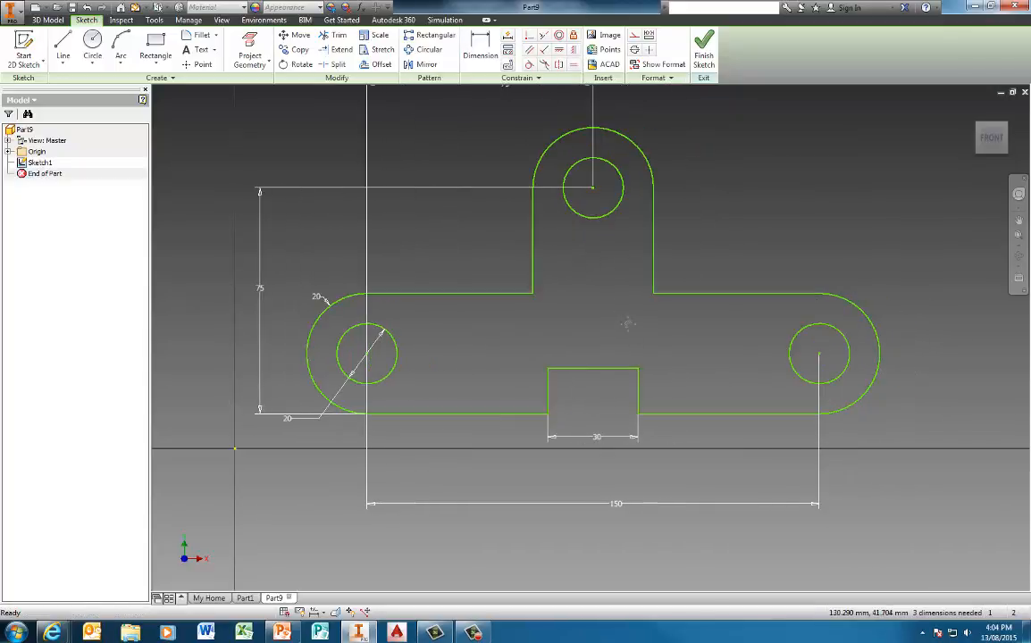
pyautogui.moveTo(628, 323); pyautogui.dragTo(684, 348, button='middle')
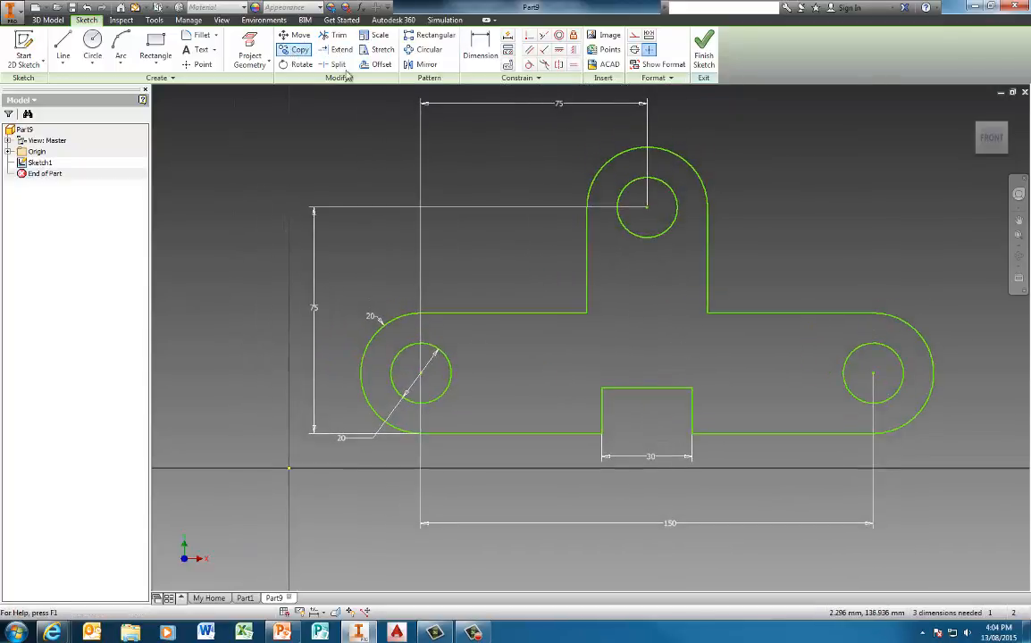
# Step: Reject an over-constraining equal on the top-left edge and drag the slot's top edge higher
pyautogui.click(574, 68)
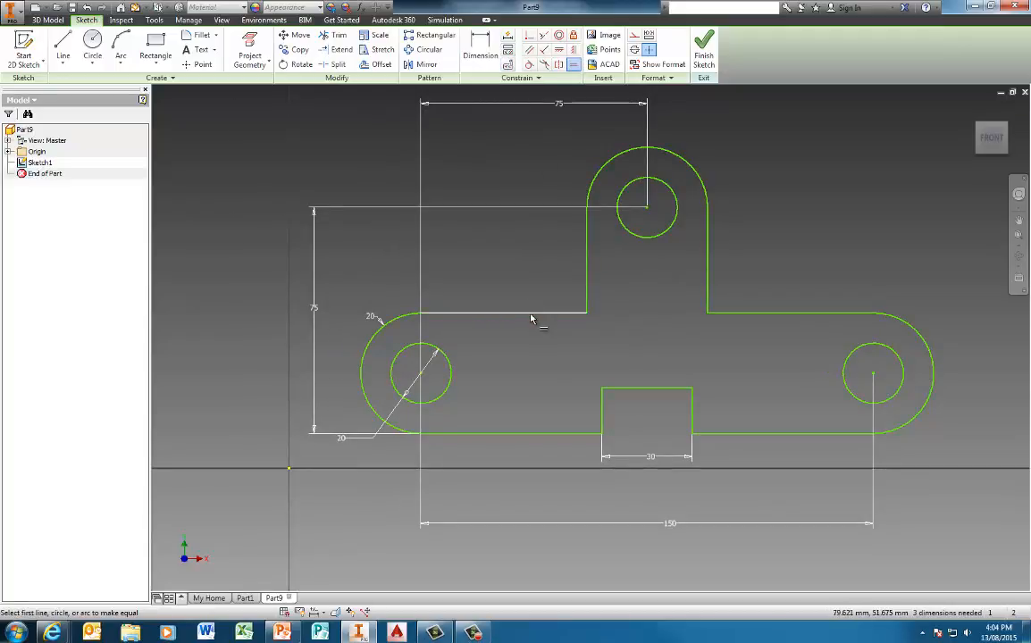
pyautogui.click(535, 313)
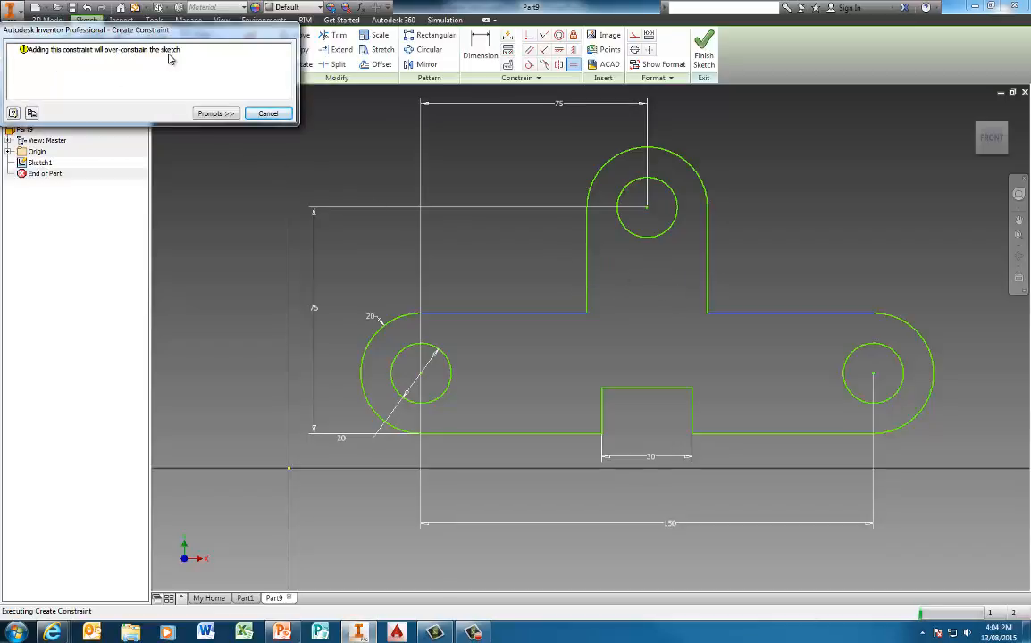
pyautogui.click(267, 114)
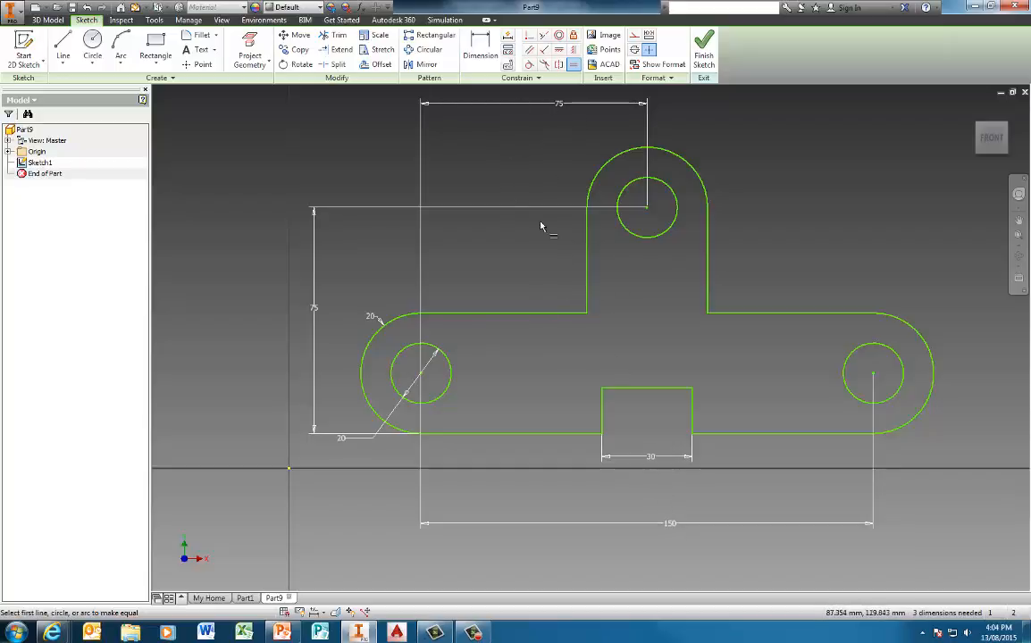
pyautogui.press('Escape')
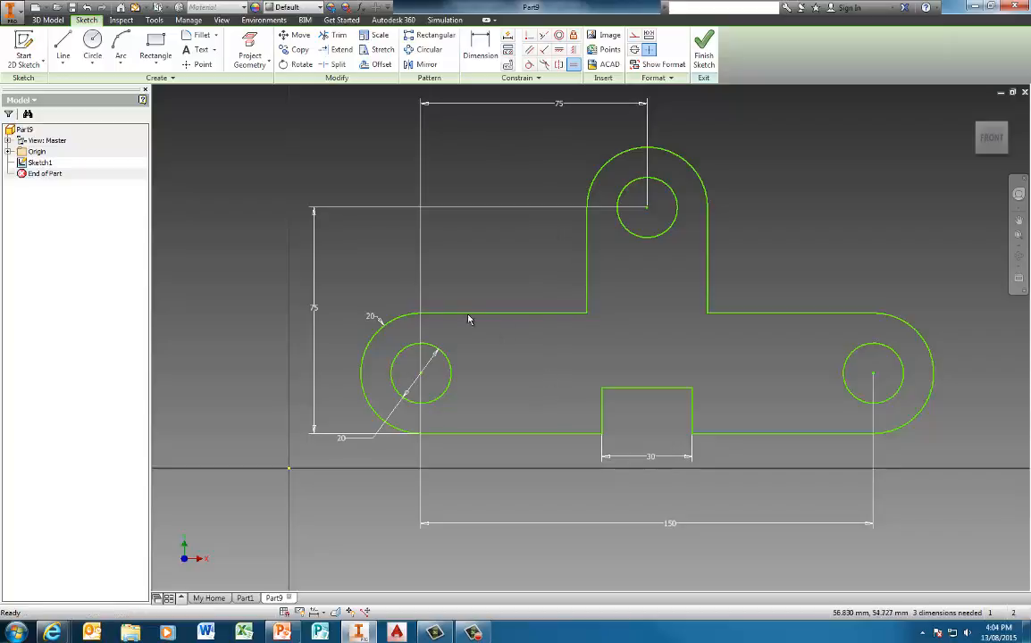
pyautogui.moveTo(588, 316)
pyautogui.mouseDown()
pyautogui.moveTo(570, 271)
pyautogui.moveTo(609, 306)
pyautogui.moveTo(566, 302)
pyautogui.moveTo(560, 234)
pyautogui.moveTo(656, 283)
pyautogui.mouseUp()
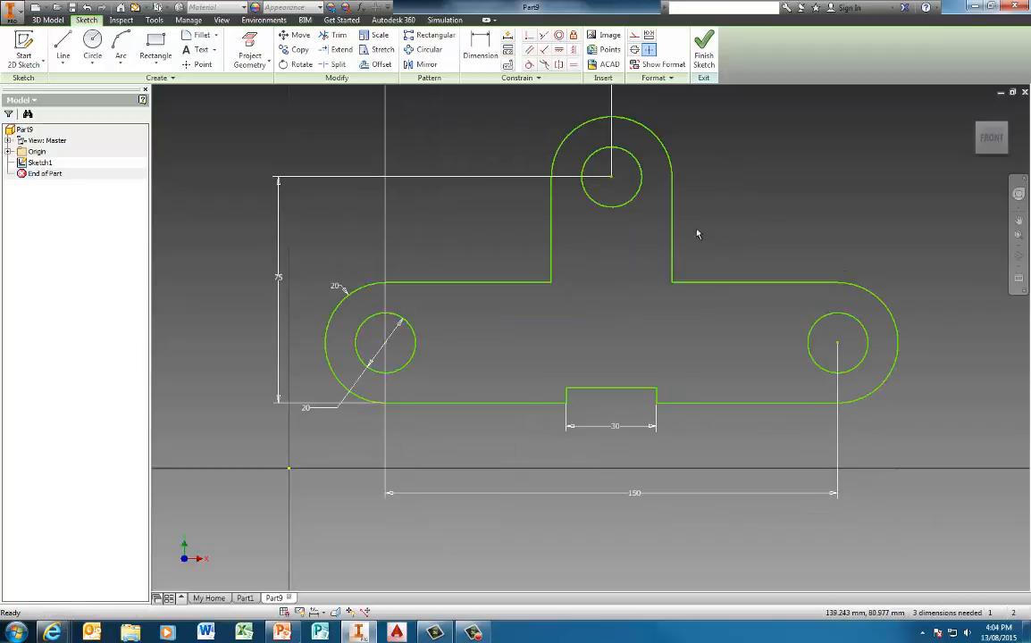
pyautogui.moveTo(624, 388)
pyautogui.mouseDown()
pyautogui.moveTo(622, 334)
pyautogui.moveTo(624, 373)
pyautogui.moveTo(685, 344)
pyautogui.mouseUp()
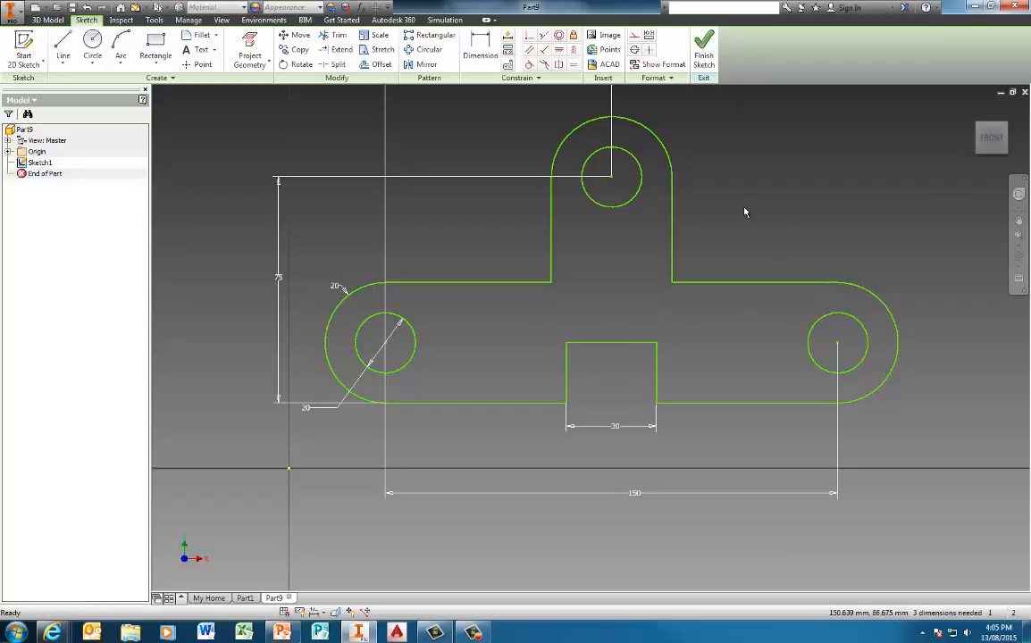
# Step: Dimension the slot's left edge to a height of 20
pyautogui.click(482, 46)
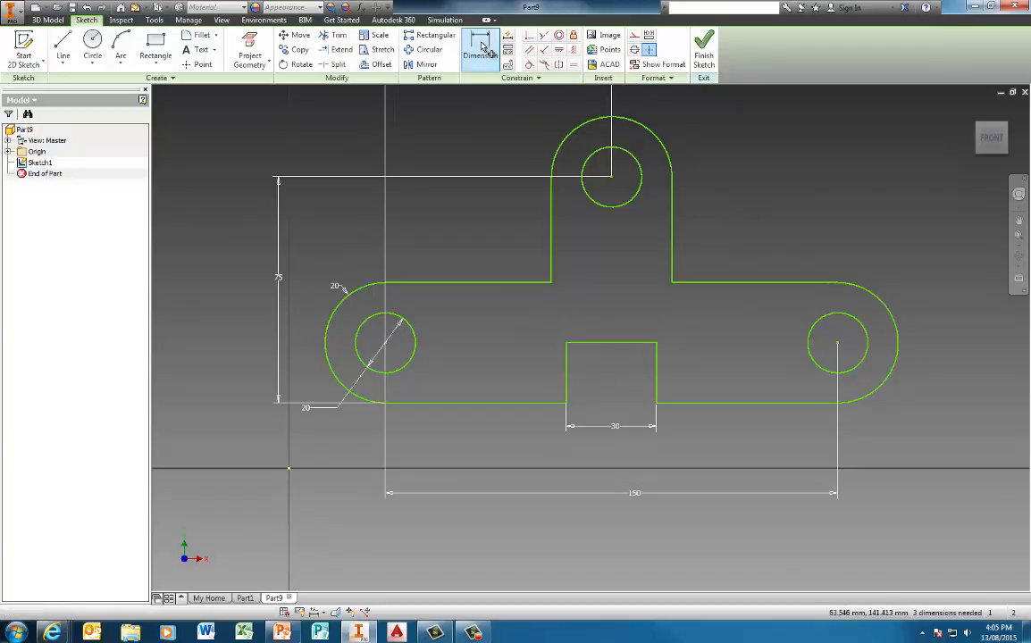
pyautogui.click(567, 375)
pyautogui.click(531, 381)
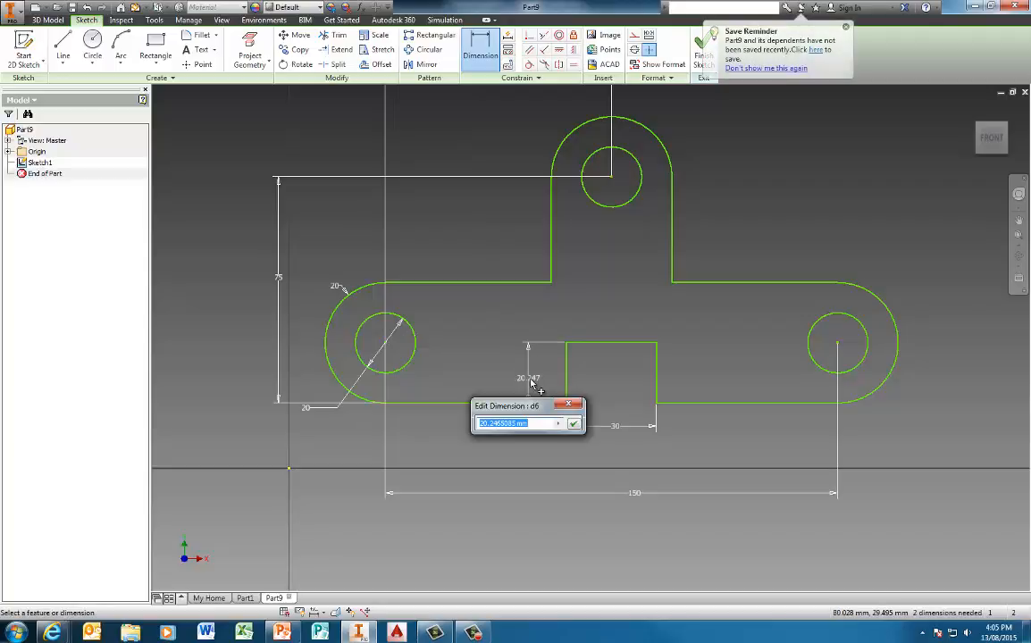
pyautogui.write('20')
pyautogui.press('Return')
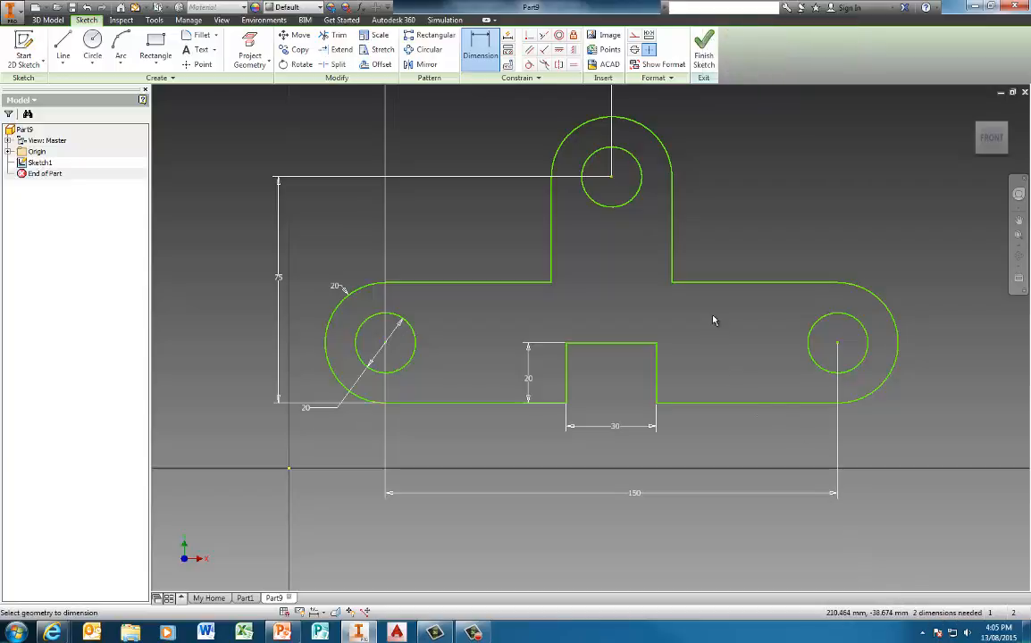
# Step: Make the sketch's lower-left corner coincident with the origin, fully constraining the sketch
pyautogui.click(529, 35)
pyautogui.click(387, 408)
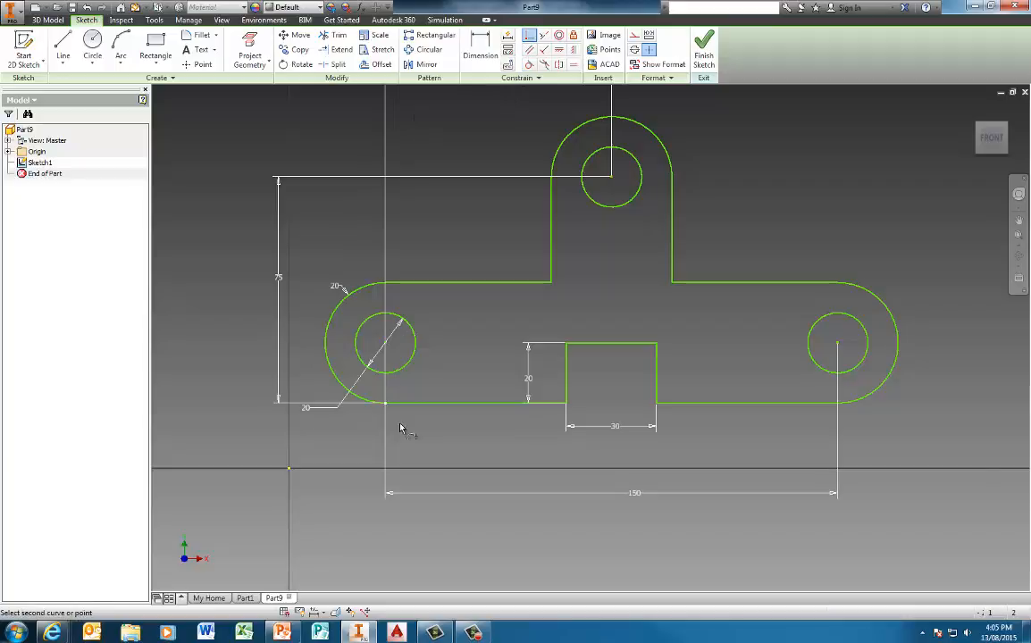
pyautogui.click(289, 470)
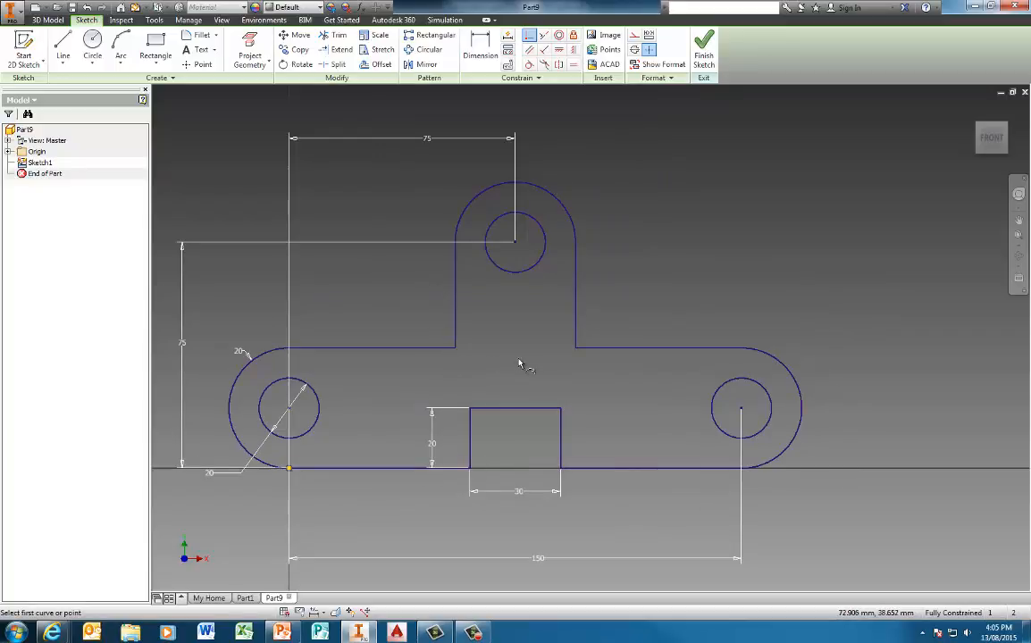
pyautogui.moveTo(635, 290); pyautogui.dragTo(677, 293, button='middle')
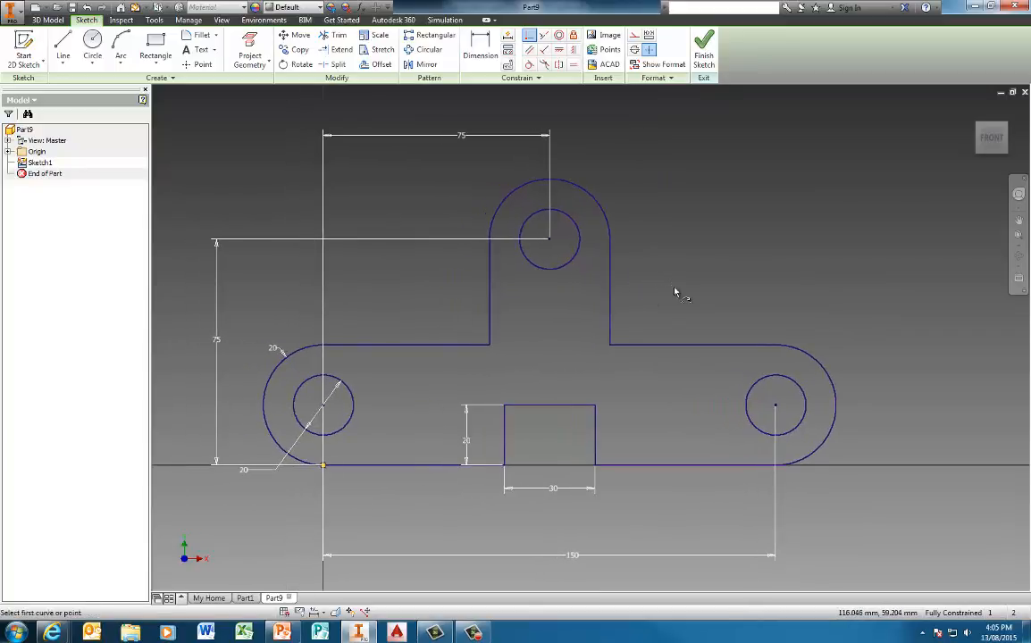
pyautogui.click(203, 36)
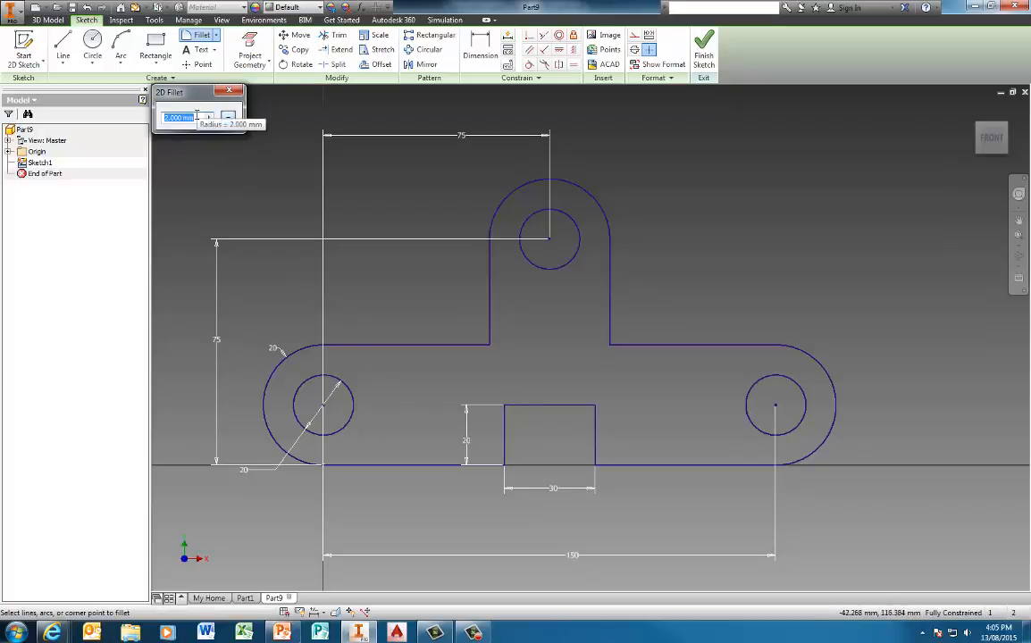
# Step: Fillet both top corners of the slot with radius 5
pyautogui.write('5')
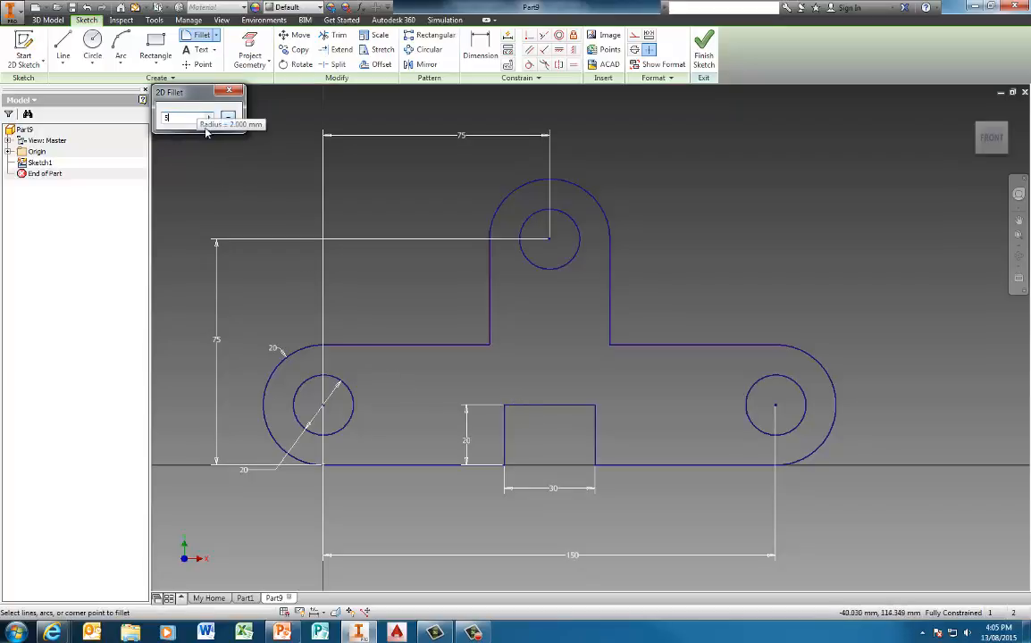
pyautogui.click(522, 404)
pyautogui.click(505, 419)
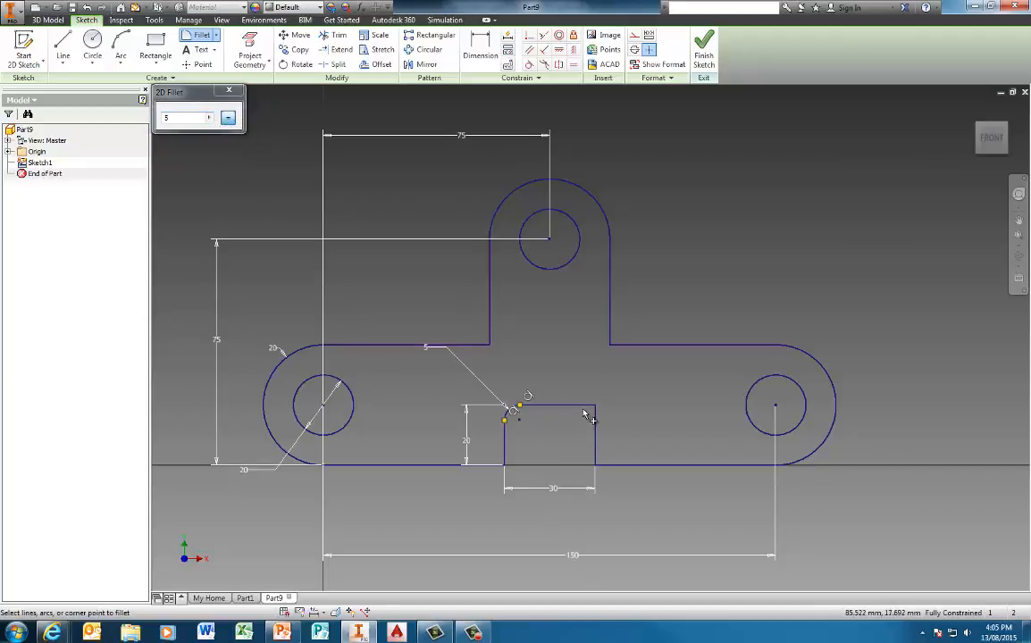
pyautogui.click(582, 405)
pyautogui.click(595, 417)
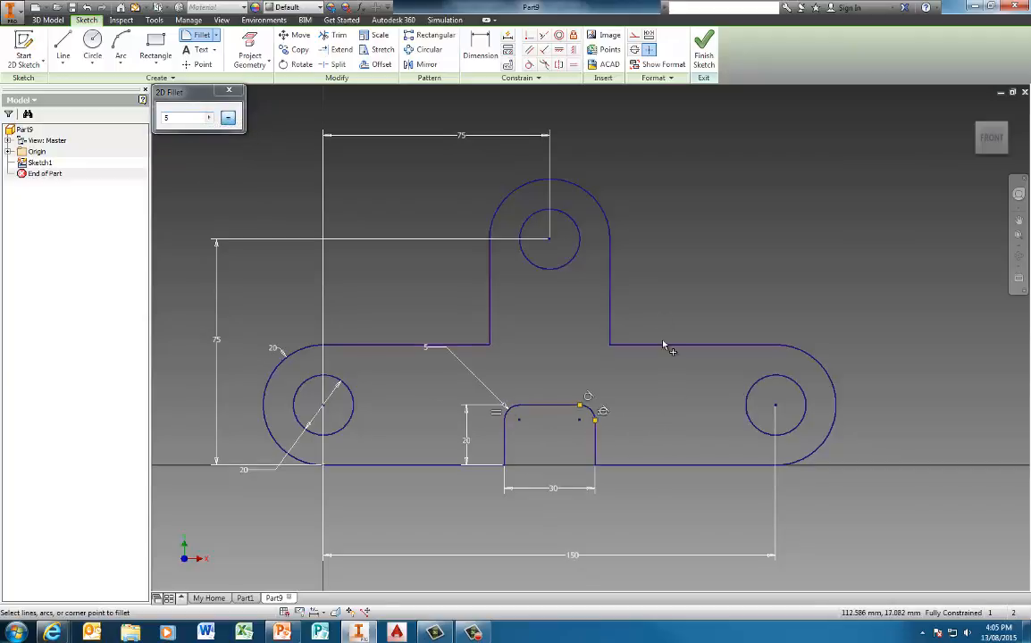
# Step: Fillet the two inner corners beside the upright lug with radius 10
pyautogui.doubleClick(180, 117)
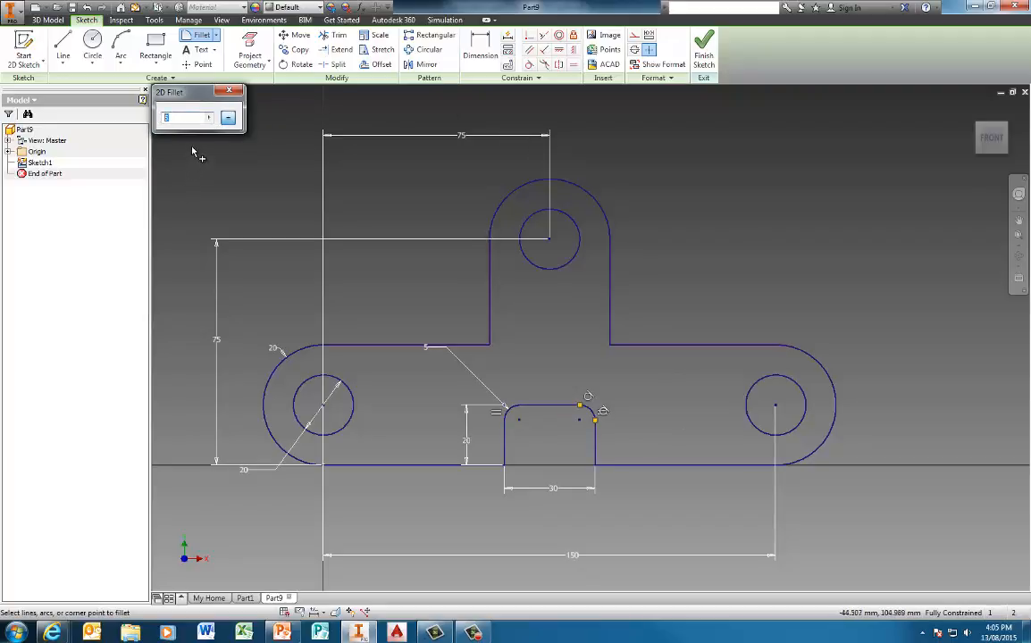
pyautogui.write('10')
pyautogui.click(490, 345)
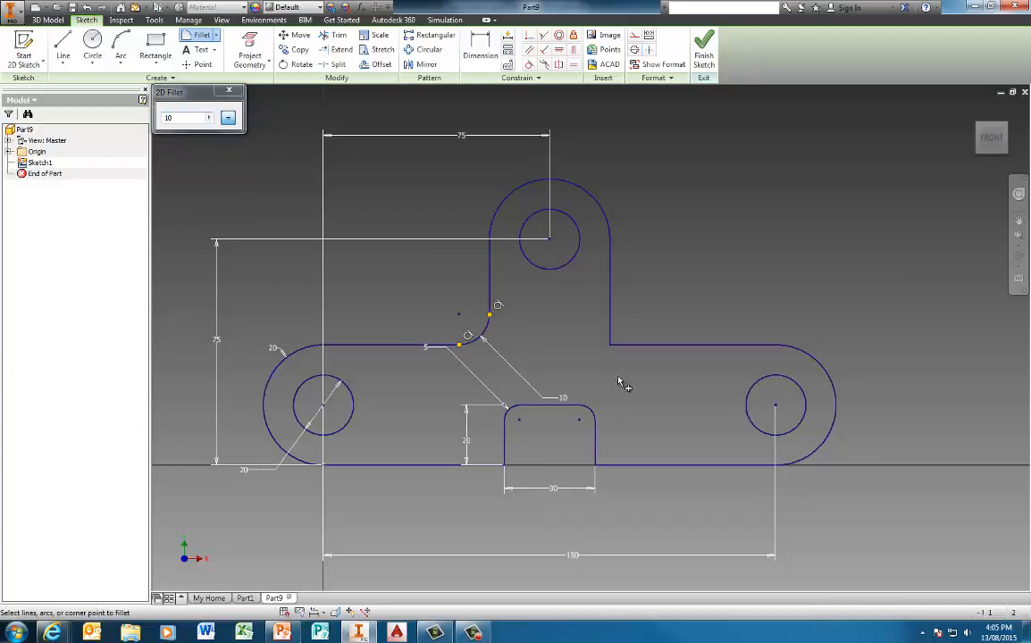
pyautogui.click(610, 329)
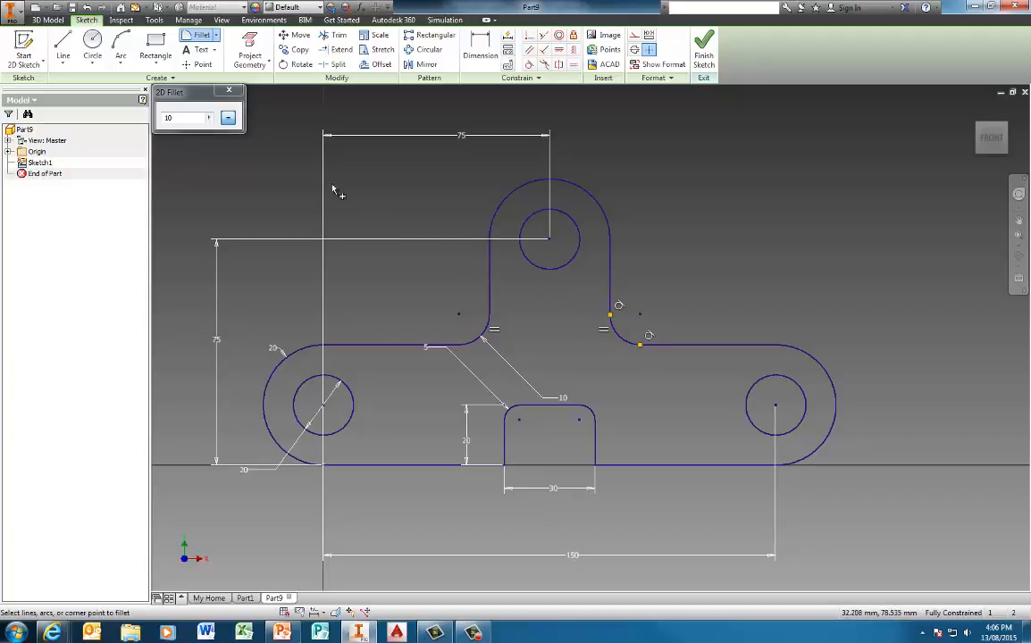
pyautogui.click(231, 92)
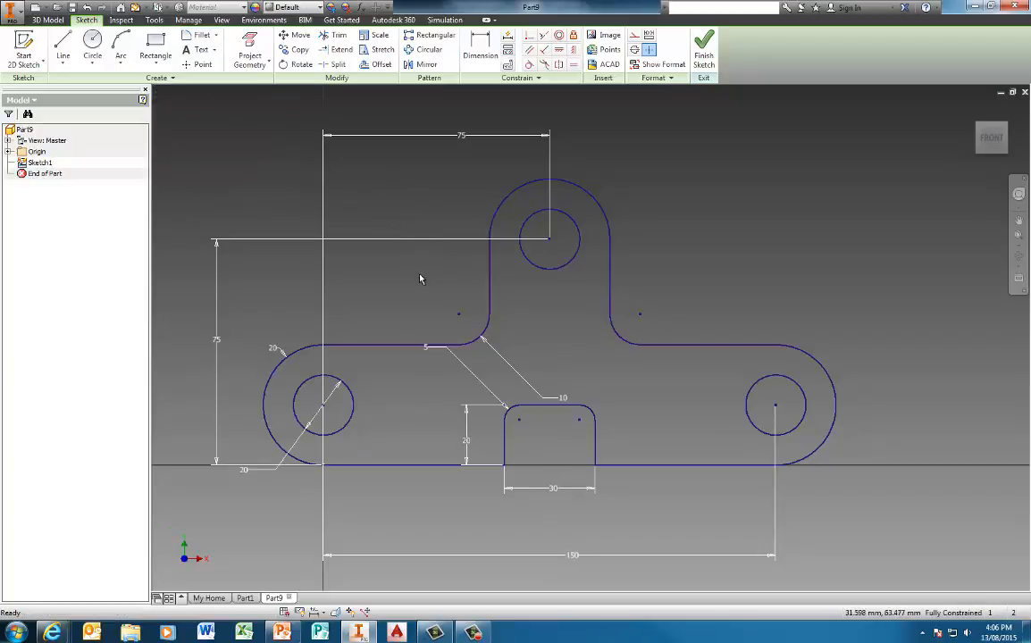
# Step: Finish the sketch and extrude the bracket's outer profile 12 mm, keeping the holes open
pyautogui.click(703, 51)
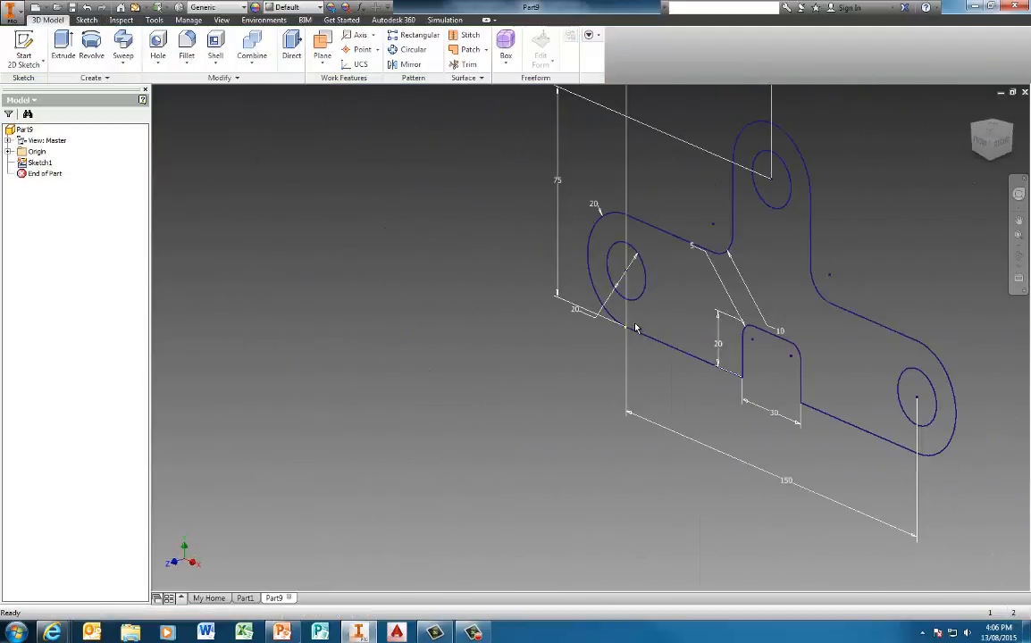
pyautogui.moveTo(666, 275); pyautogui.dragTo(505, 302, button='middle')
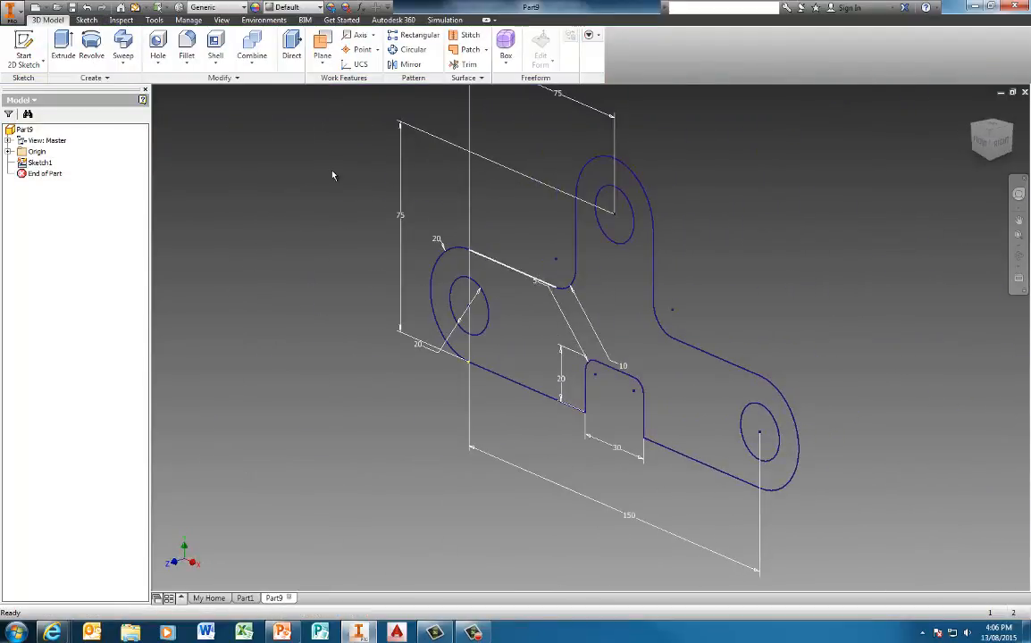
pyautogui.click(64, 40)
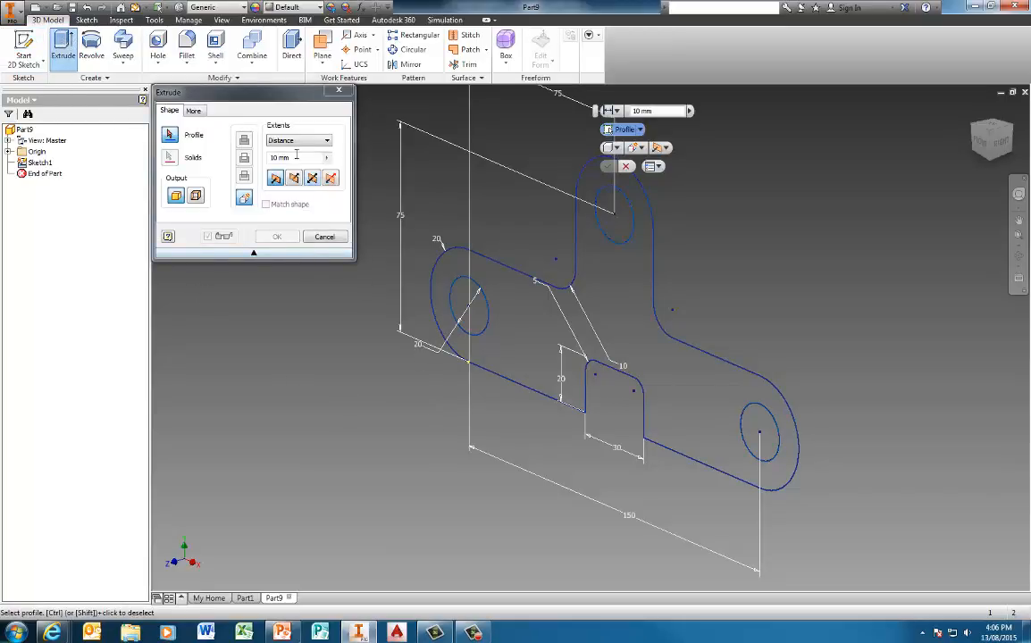
pyautogui.moveTo(291, 158); pyautogui.dragTo(265, 160)
pyautogui.write('12')
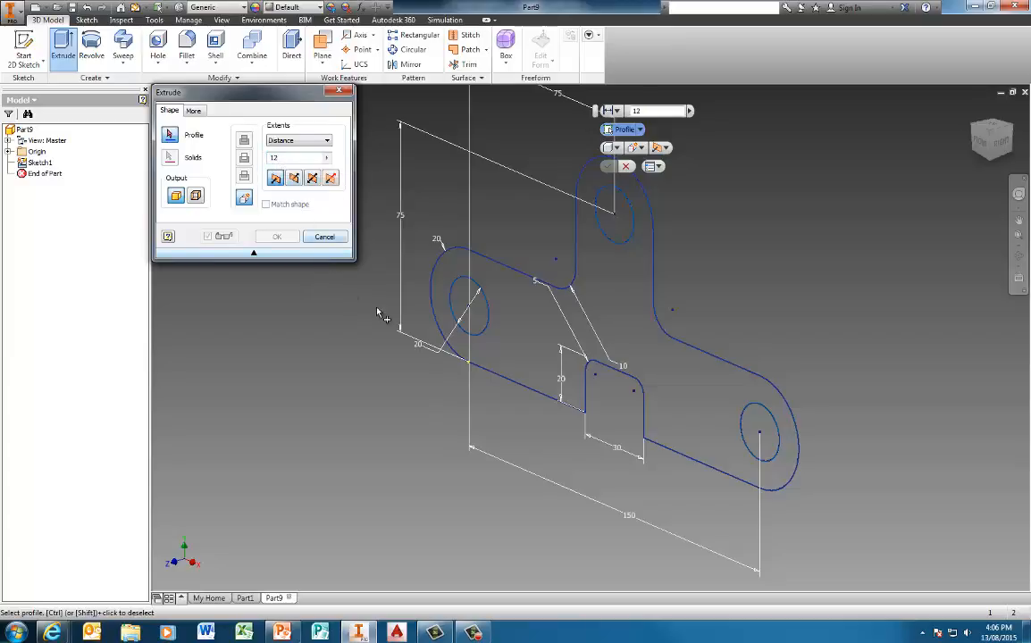
pyautogui.click(465, 326)
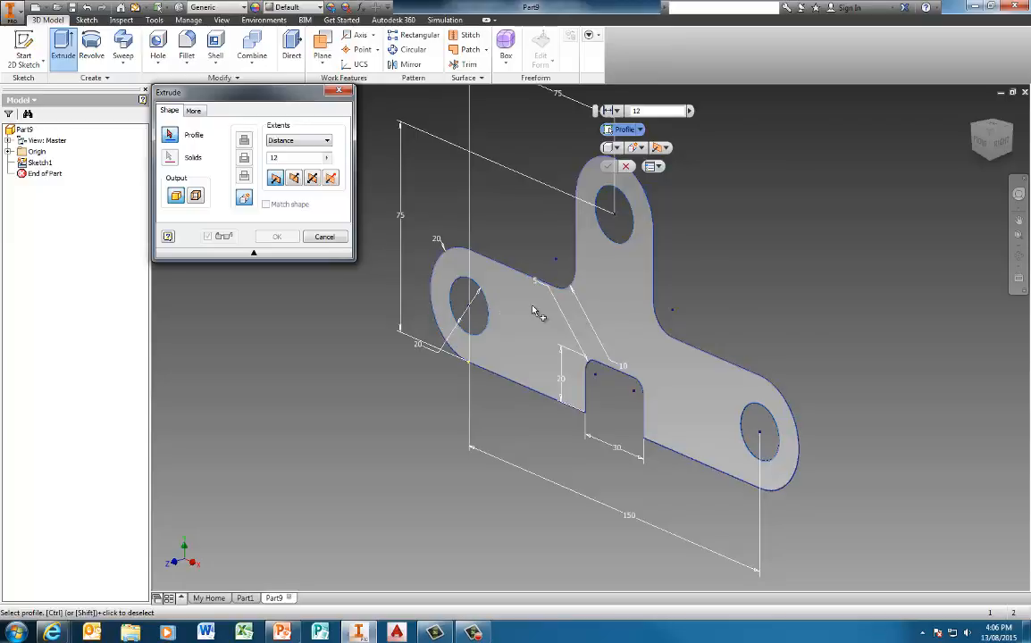
pyautogui.click(481, 321)
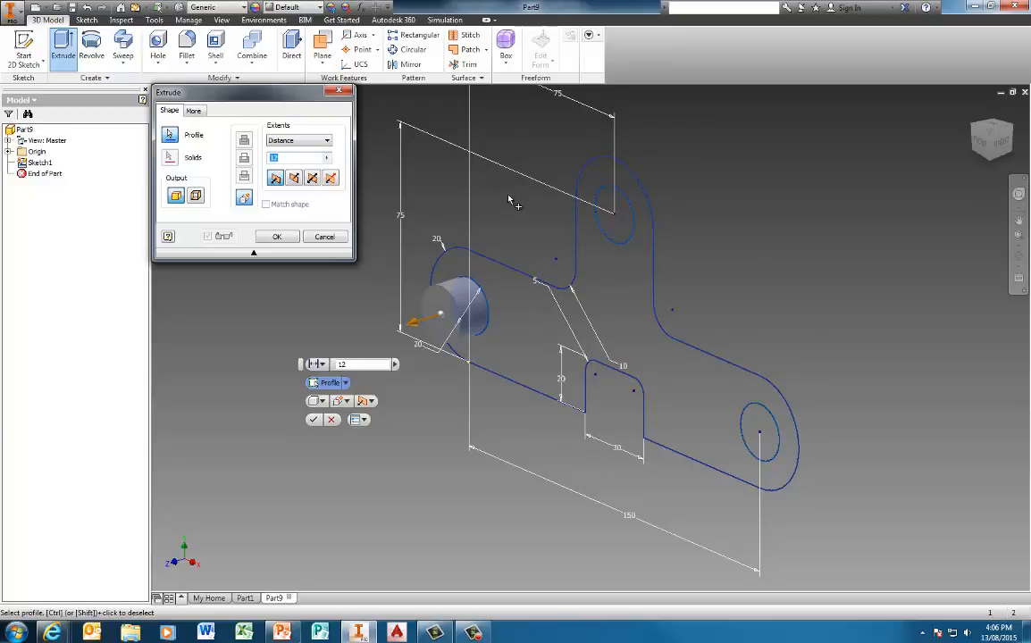
pyautogui.keyDown('ctrl'); pyautogui.click(476, 308); pyautogui.keyUp('ctrl')
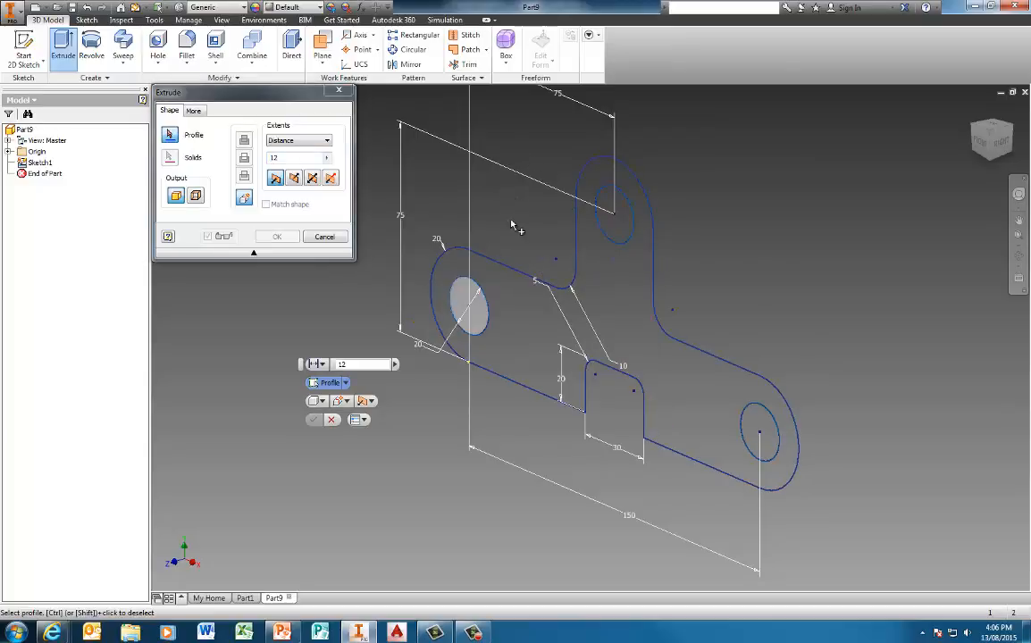
pyautogui.click(525, 329)
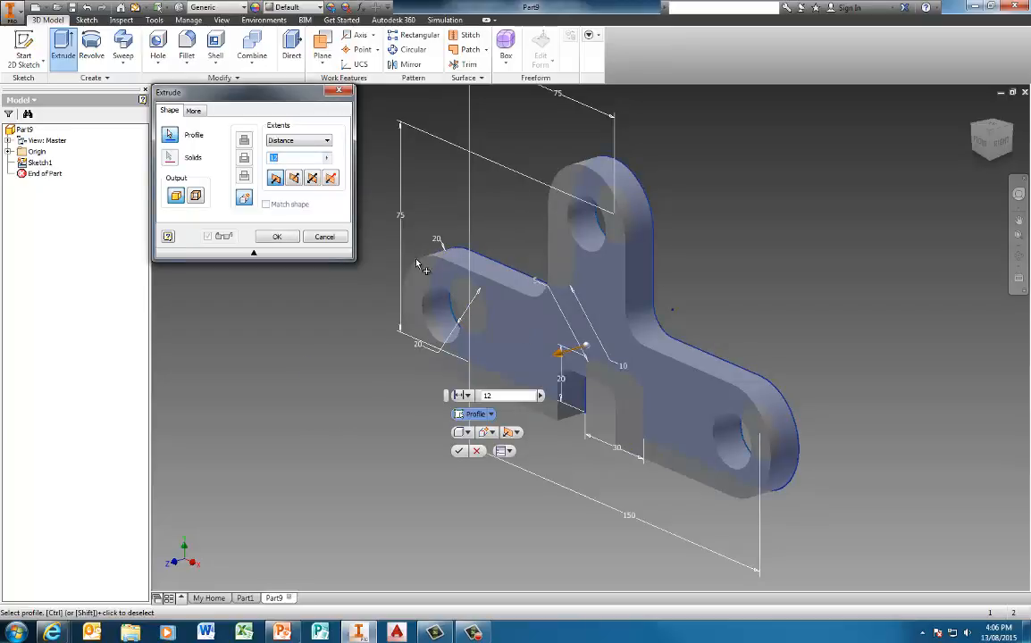
pyautogui.click(277, 237)
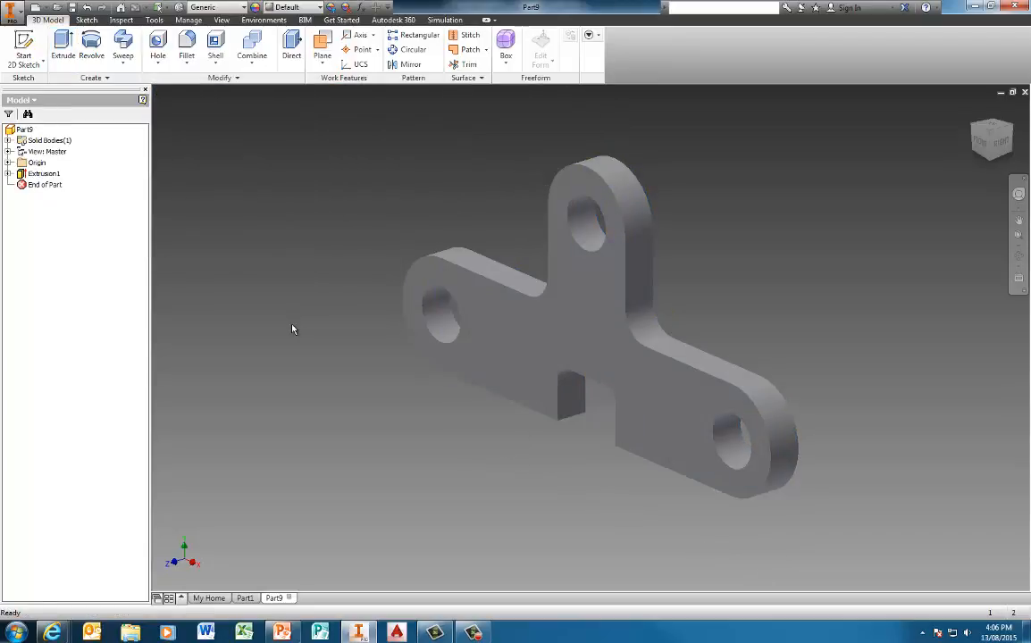